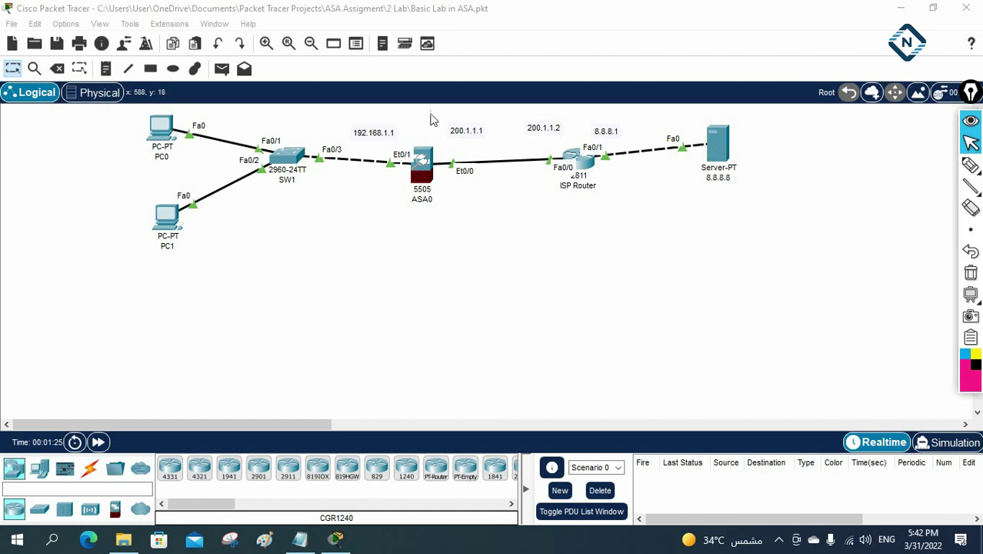
Step: Open the PC0 device window in the Basic Lab in ASA topology
{"action": "left_click", "coordinate": [160, 131]}
Step: Run ping 8.8.8.8 from PC0's Command Prompt
{"action": "left_click", "coordinate": [365, 49]}
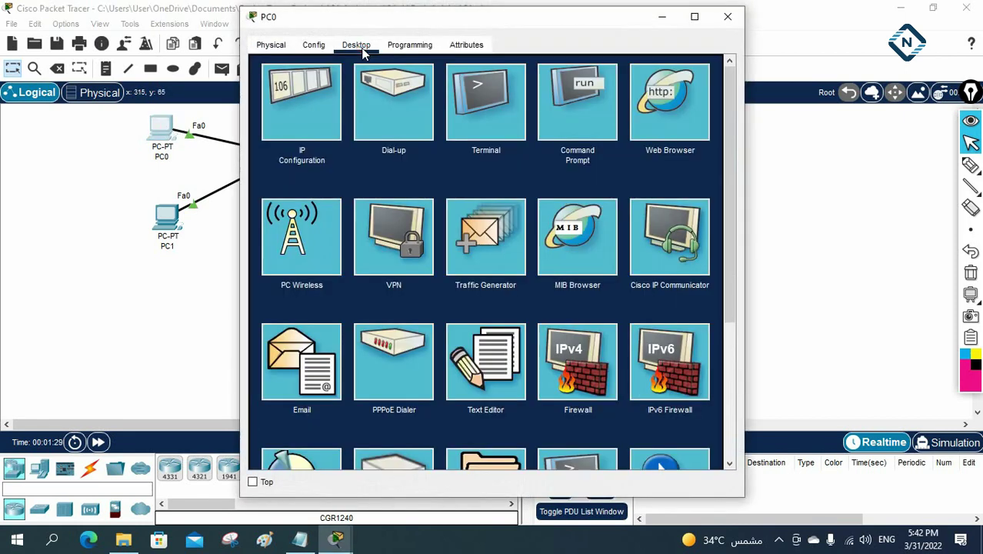
{"action": "left_click", "coordinate": [566, 100]}
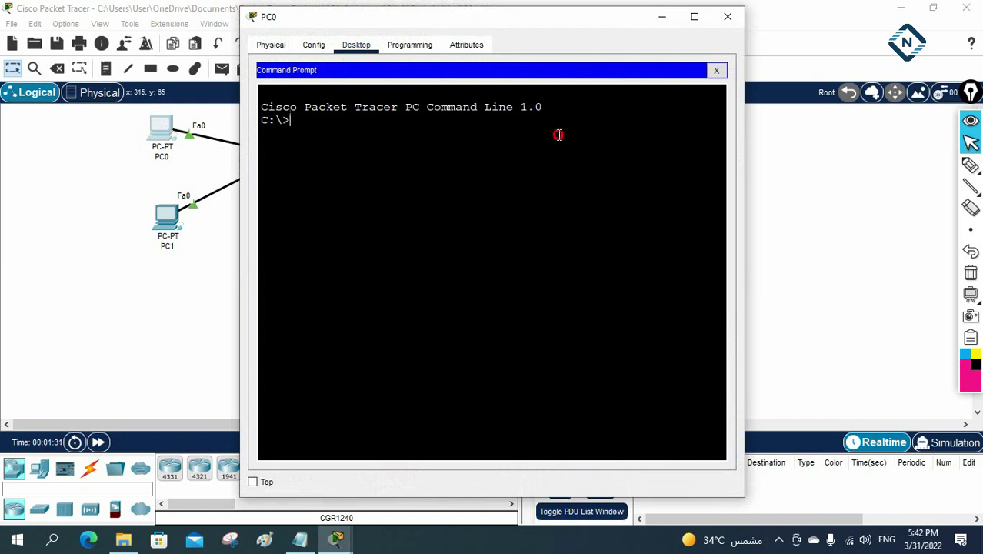
{"action": "type", "text": "ping 8.8.8.8"}
{"action": "key", "text": "Return"}
{"action": "left_click_drag", "start_coordinate": [551, 20], "coordinate": [788, 224]}
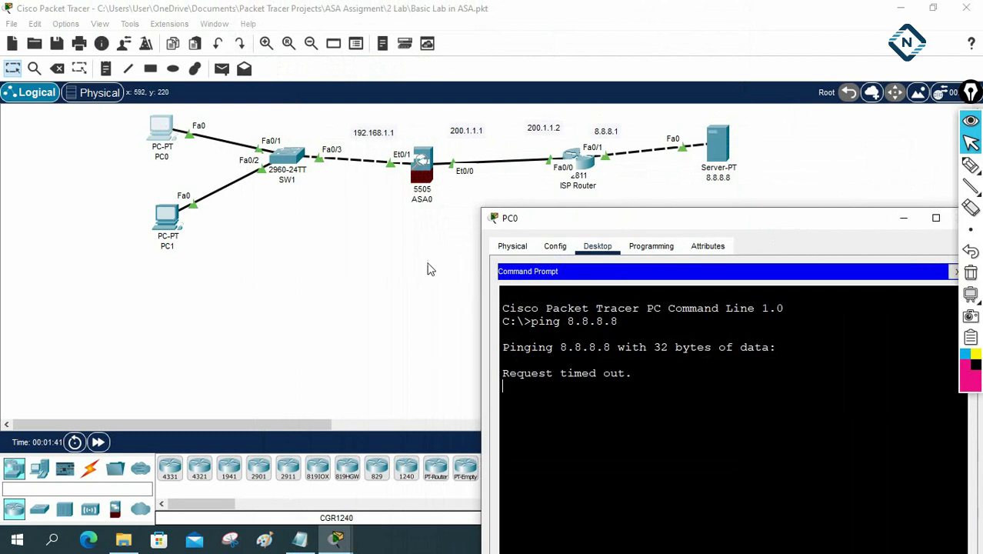
Step: Check PC0's DHCP address 192.168.1.6, then rerun ping 8.8.8.8 for 0% loss
{"action": "left_click", "coordinate": [172, 134]}
{"action": "left_click_drag", "start_coordinate": [872, 229], "coordinate": [719, 113]}
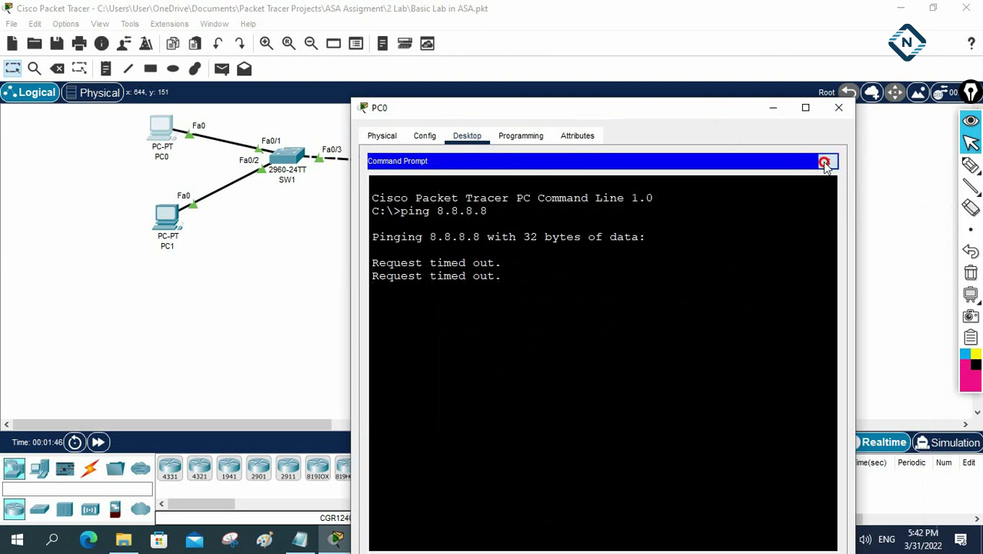
{"action": "left_click", "coordinate": [827, 161]}
{"action": "left_click", "coordinate": [407, 190]}
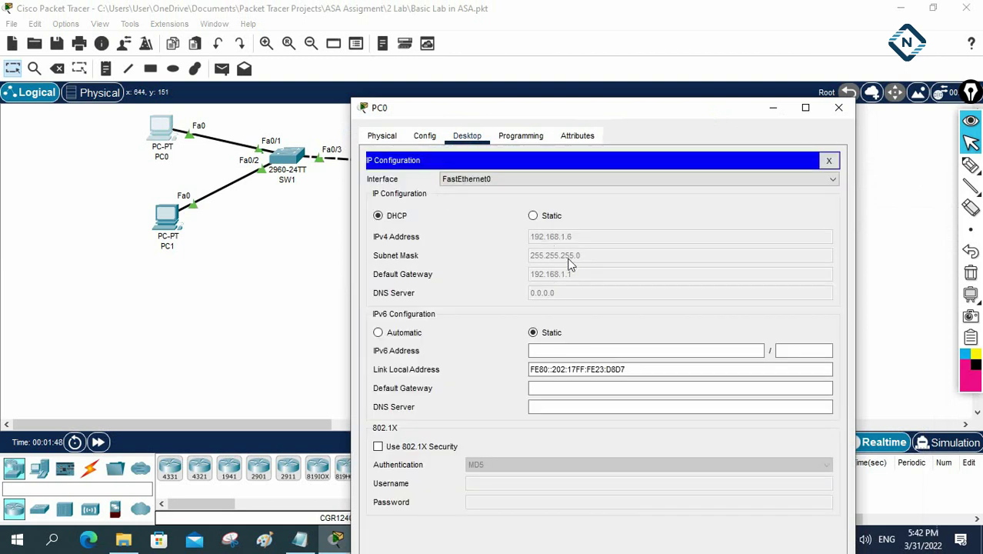
{"action": "left_click", "coordinate": [829, 160]}
{"action": "left_click", "coordinate": [703, 184]}
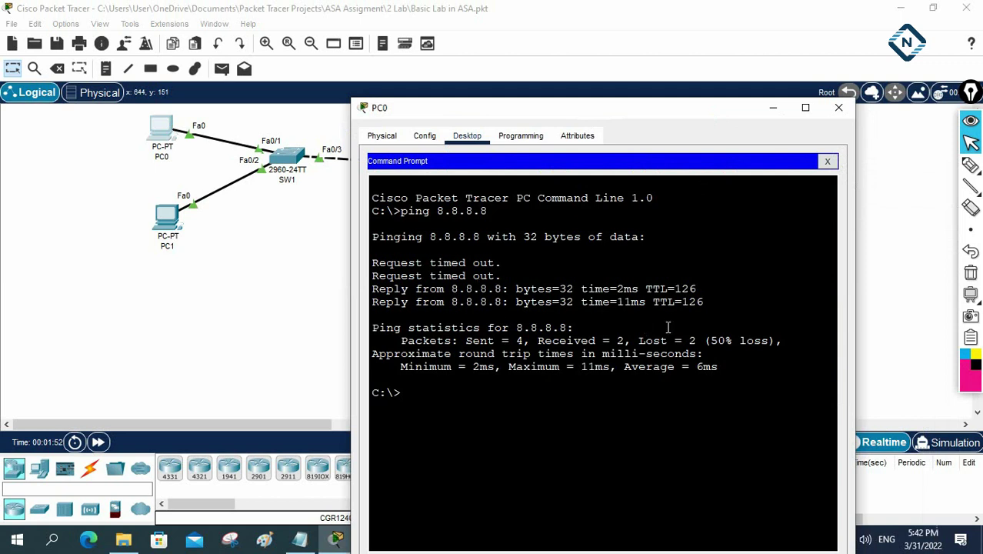
{"action": "key", "text": "Up"}
{"action": "key", "text": "Return"}
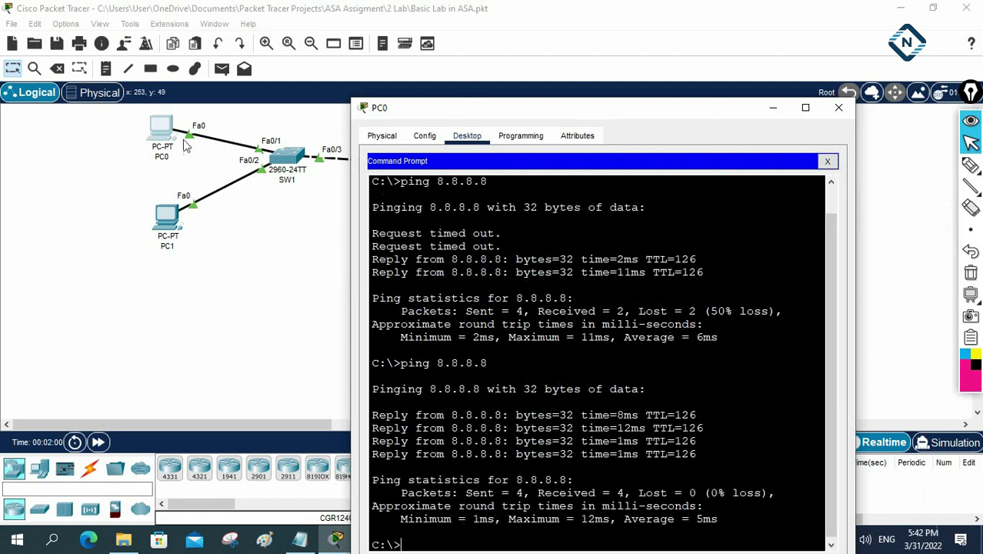
{"action": "left_click_drag", "start_coordinate": [406, 111], "coordinate": [527, 199]}
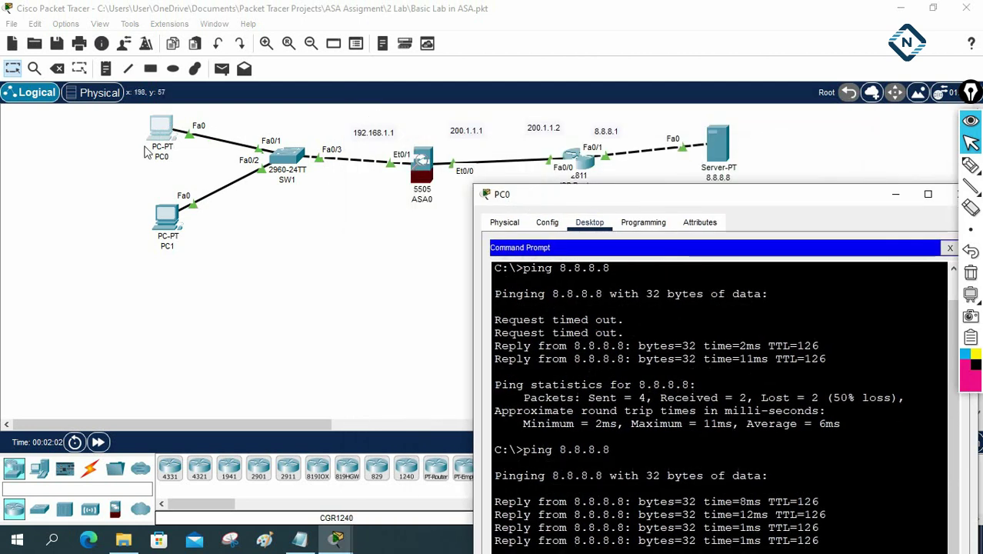
Step: In ASA0's CLI, enter privileged mode with en and run sh run
{"action": "left_click", "coordinate": [420, 162]}
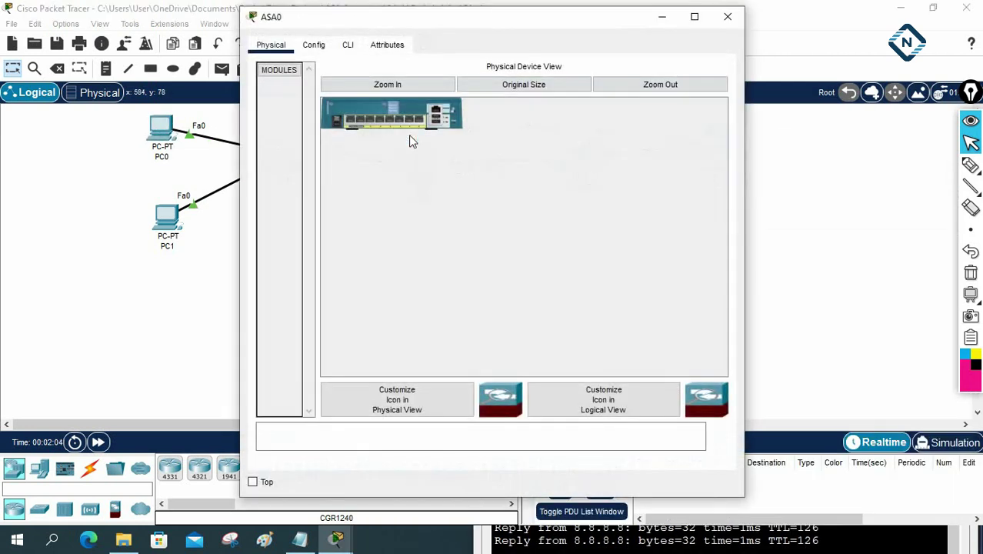
{"action": "left_click", "coordinate": [347, 44]}
{"action": "left_click_drag", "start_coordinate": [747, 118], "coordinate": [895, 137]}
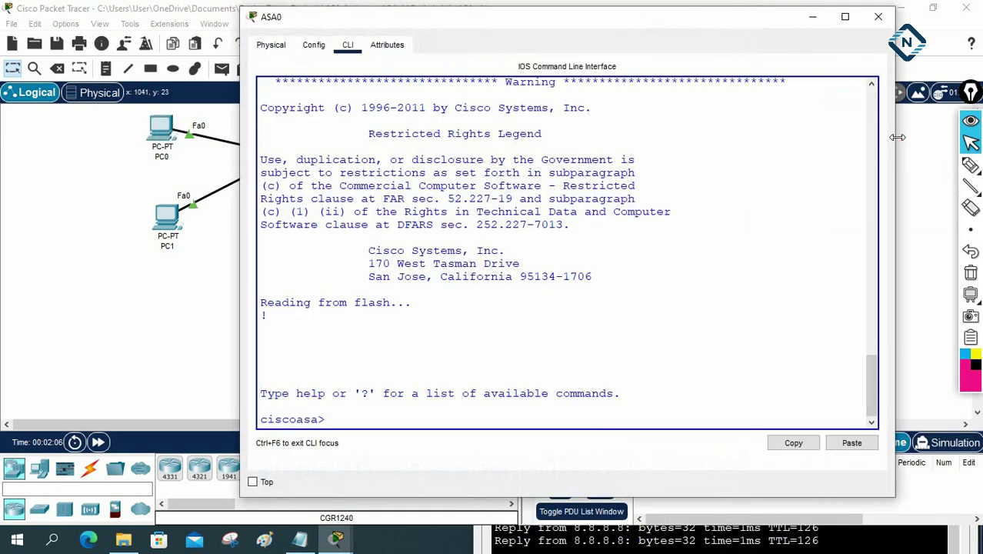
{"action": "key", "text": "Return"}
{"action": "key", "text": "Return"}
{"action": "key", "text": "Return"}
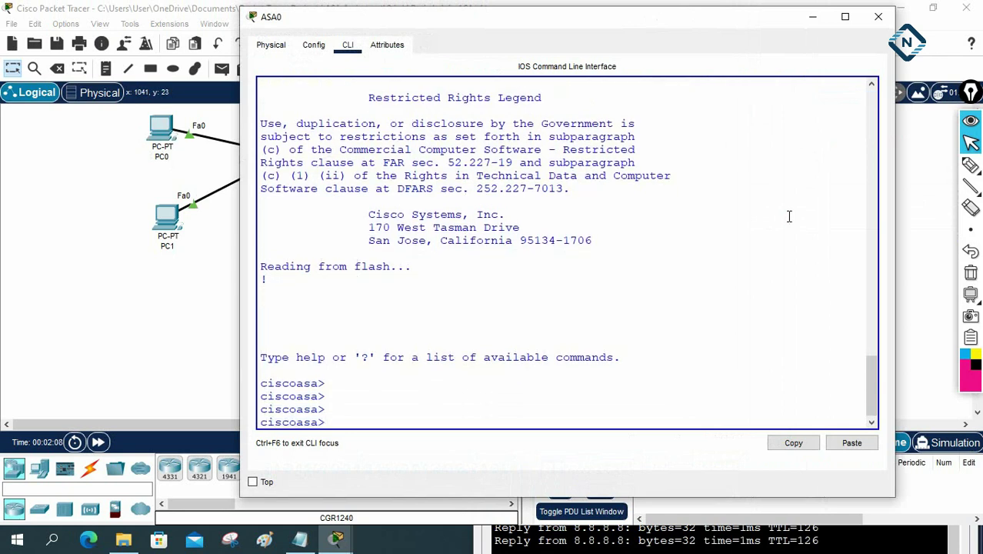
{"action": "type", "text": "en"}
{"action": "key", "text": "Return"}
{"action": "key", "text": "Return"}
{"action": "key", "text": "Return"}
{"action": "type", "text": "sh run"}
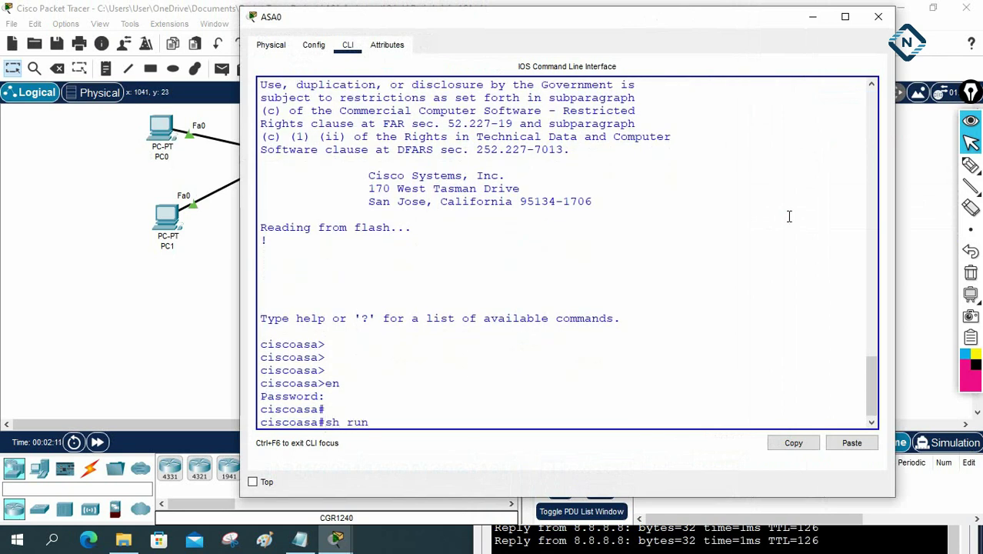
{"action": "key", "text": "Return"}
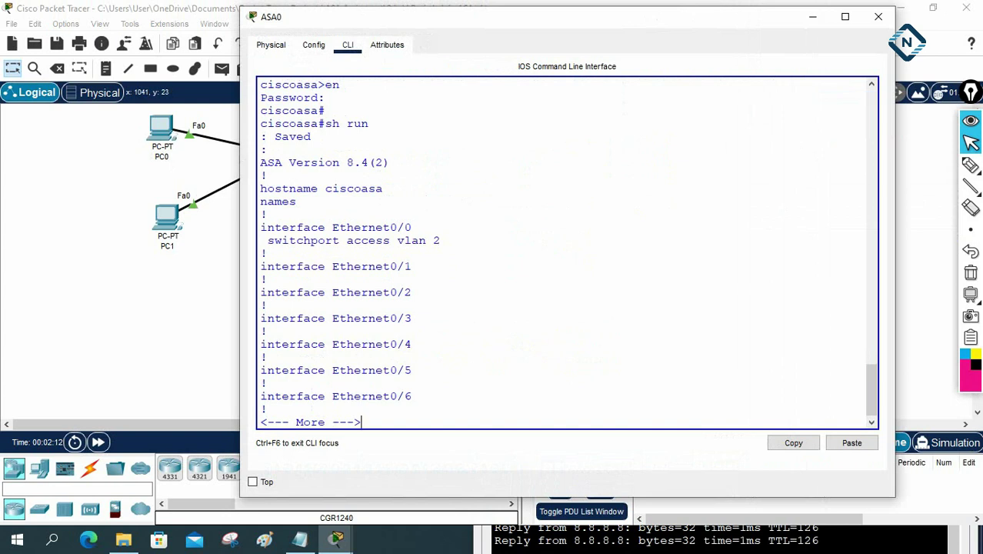
Step: Review Vlan1 inside (level 100, 192.168.1.1) and Vlan2 outside (level 0) settings
{"action": "left_click", "coordinate": [845, 16]}
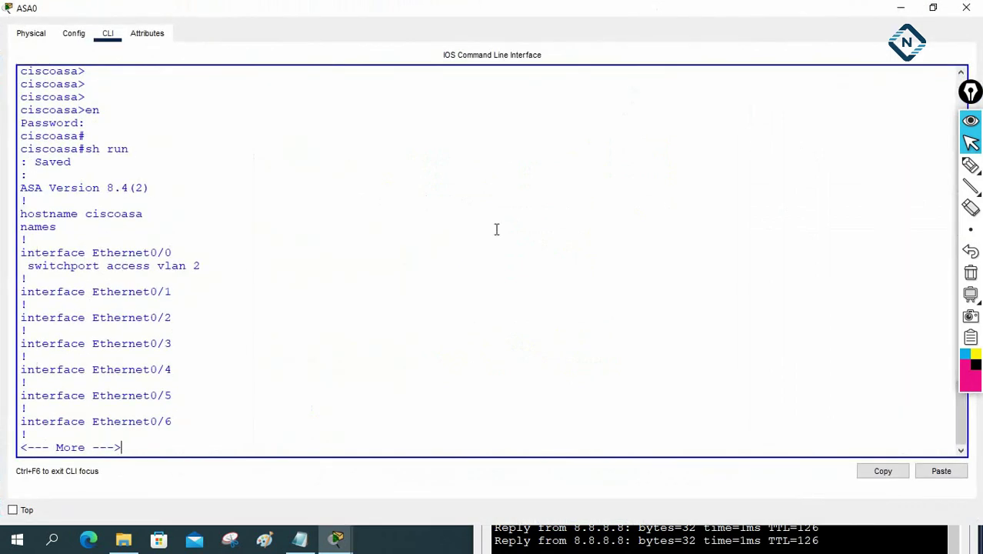
{"action": "key", "text": "Return"}
{"action": "key", "text": "Return"}
{"action": "key", "text": "Return"}
{"action": "key", "text": "Return"}
{"action": "key", "text": "Return"}
{"action": "key", "text": "Return"}
{"action": "key", "text": "Return"}
{"action": "key", "text": "Return"}
{"action": "key", "text": "Return"}
{"action": "key", "text": "Return"}
{"action": "key", "text": "Return"}
{"action": "key", "text": "Return"}
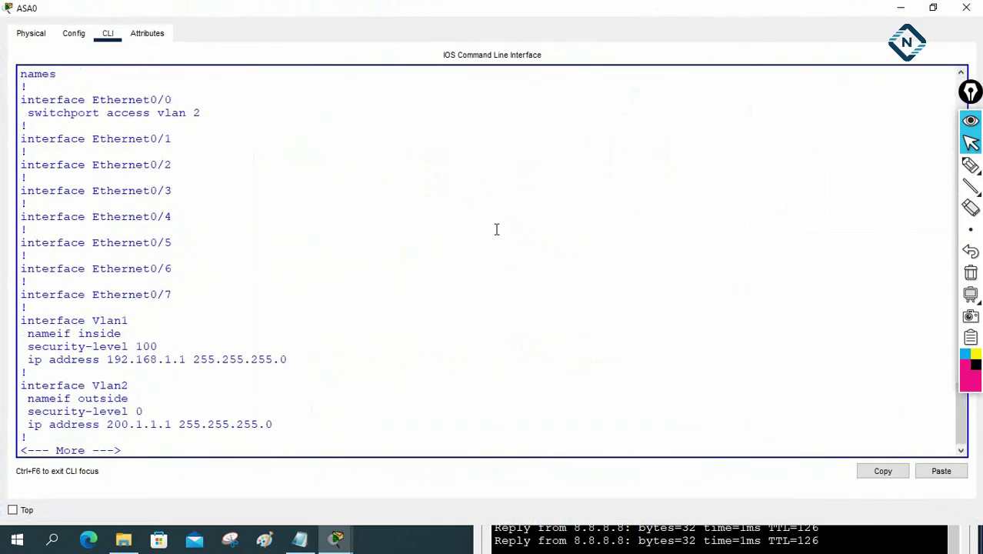
{"action": "left_click_drag", "start_coordinate": [21, 322], "coordinate": [147, 373]}
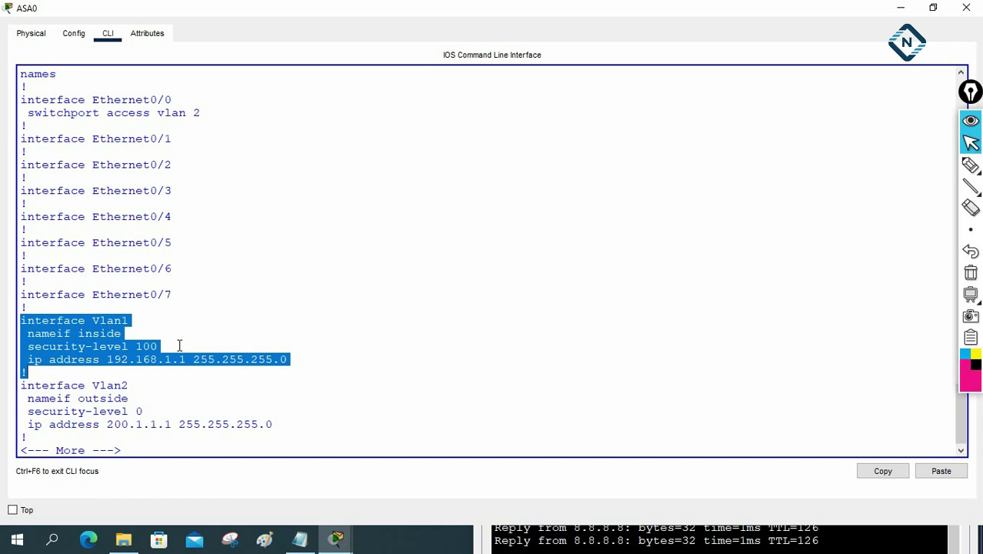
{"action": "left_click", "coordinate": [28, 332]}
{"action": "left_click_drag", "start_coordinate": [28, 333], "coordinate": [113, 333]}
{"action": "left_click", "coordinate": [132, 399]}
{"action": "left_click_drag", "start_coordinate": [133, 399], "coordinate": [23, 398]}
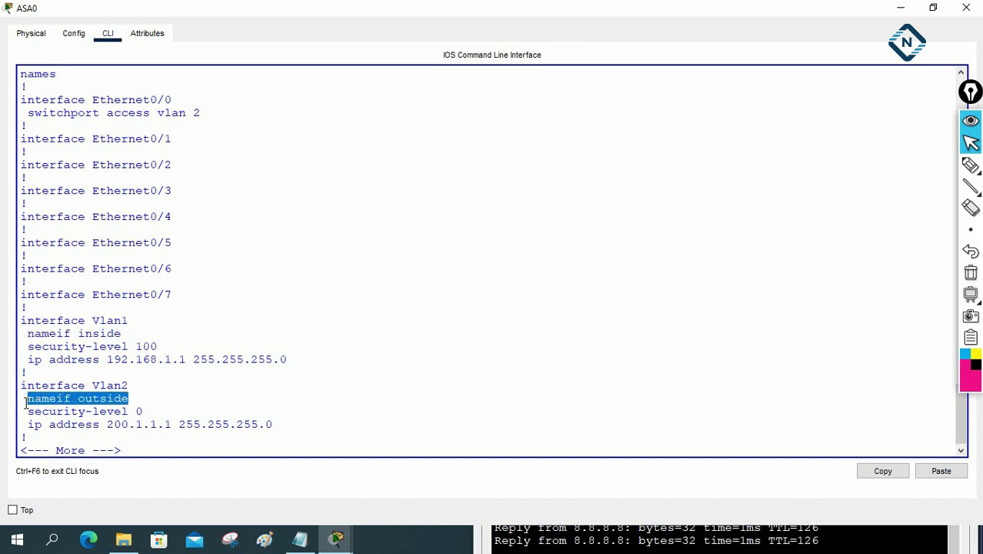
{"action": "left_click_drag", "start_coordinate": [151, 413], "coordinate": [269, 422]}
{"action": "left_click", "coordinate": [270, 420]}
Step: Review the outside 200.1.1.1 address, INSIDE dynamic NAT rule and route via 200.1.1.2
{"action": "key", "text": "Return"}
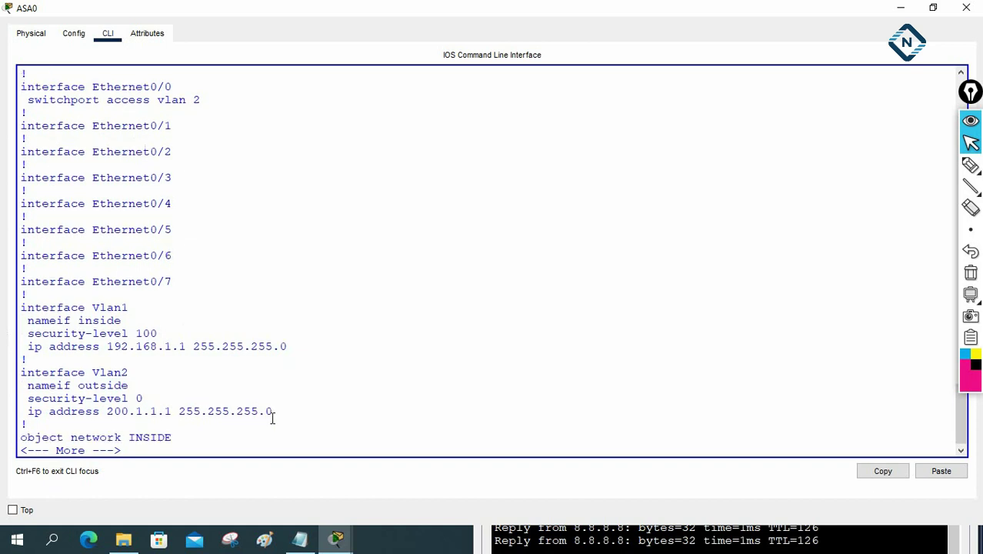
{"action": "left_click_drag", "start_coordinate": [276, 414], "coordinate": [20, 410]}
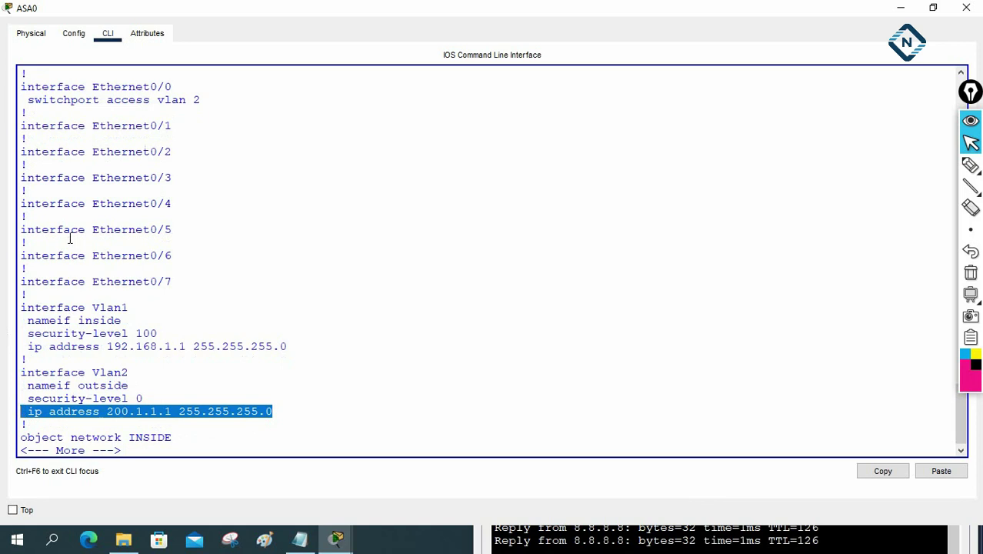
{"action": "left_click_drag", "start_coordinate": [139, 373], "coordinate": [21, 373]}
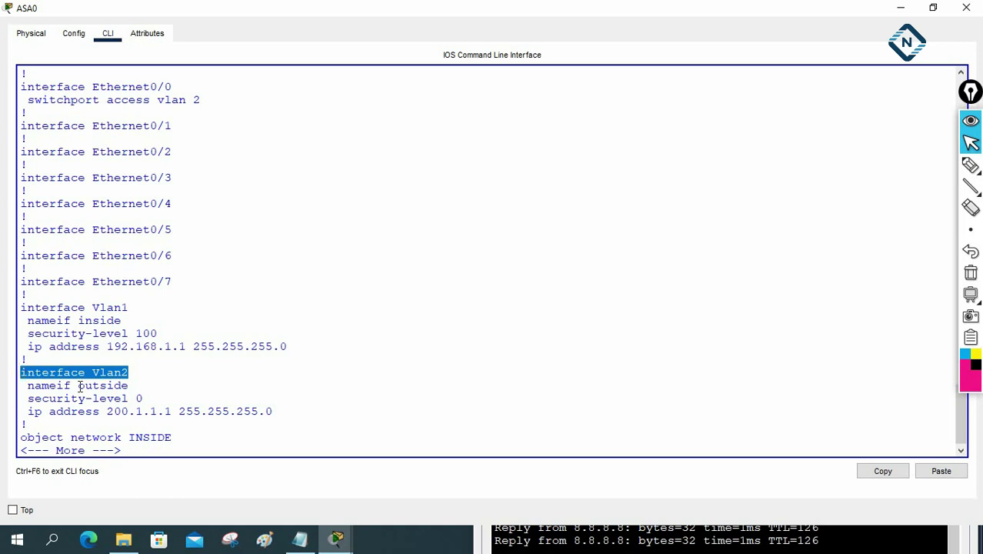
{"action": "key", "text": "Return"}
{"action": "key", "text": "Return"}
{"action": "key", "text": "Return"}
{"action": "key", "text": "Return"}
{"action": "key", "text": "Return"}
{"action": "key", "text": "Return"}
{"action": "key", "text": "Return"}
{"action": "key", "text": "Return"}
{"action": "key", "text": "Return"}
{"action": "key", "text": "Return"}
{"action": "key", "text": "Return"}
{"action": "key", "text": "Return"}
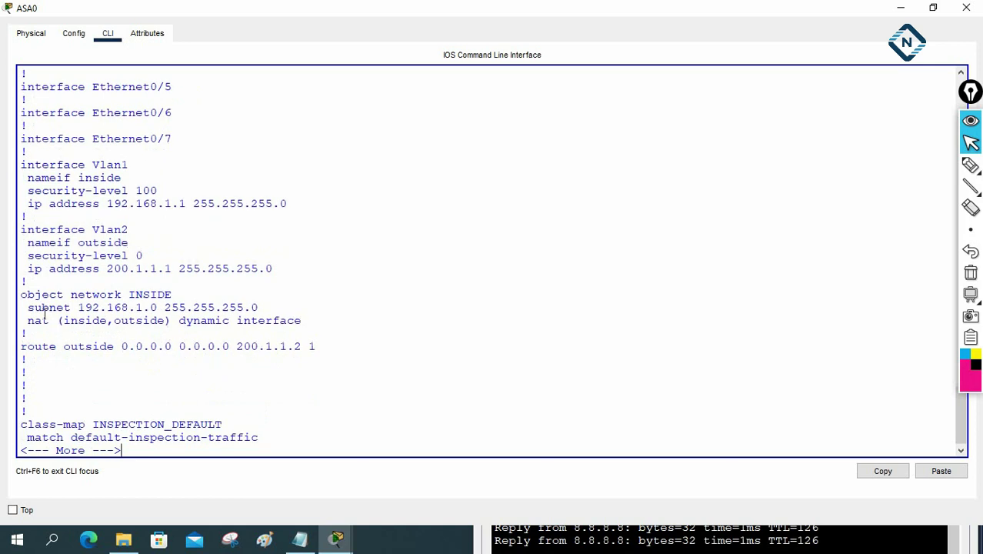
{"action": "left_click_drag", "start_coordinate": [21, 282], "coordinate": [302, 311]}
{"action": "left_click_drag", "start_coordinate": [22, 334], "coordinate": [322, 332]}
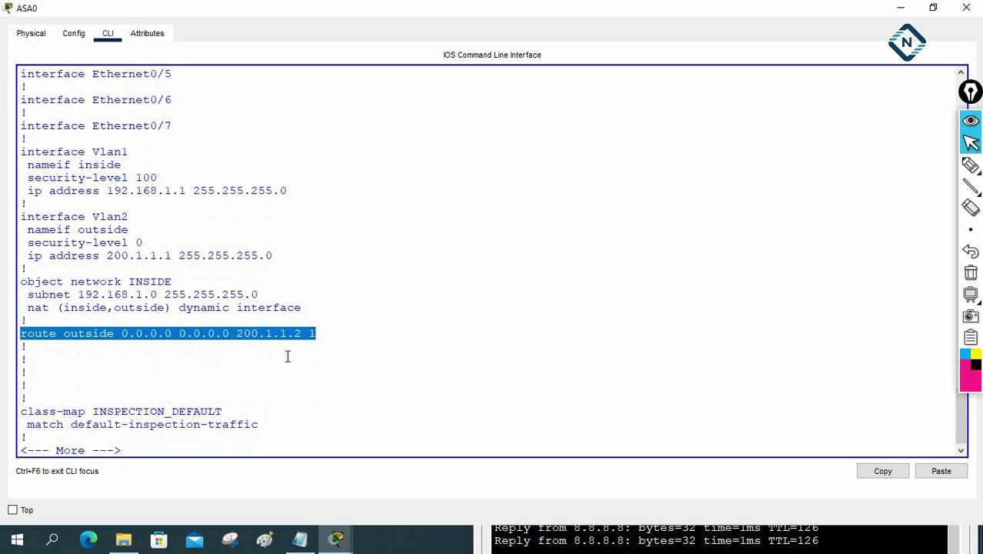
Step: Review the INSPECTION_DEFAULT class and global_policy, which inspects only icmp
{"action": "key", "text": "Return"}
{"action": "key", "text": "Return"}
{"action": "key", "text": "Return"}
{"action": "key", "text": "Return"}
{"action": "key", "text": "Return"}
{"action": "key", "text": "Return"}
{"action": "key", "text": "Return"}
{"action": "key", "text": "Return"}
{"action": "left_click_drag", "start_coordinate": [19, 307], "coordinate": [247, 336]}
{"action": "left_click_drag", "start_coordinate": [20, 347], "coordinate": [71, 359]}
{"action": "left_click_drag", "start_coordinate": [133, 374], "coordinate": [88, 376]}
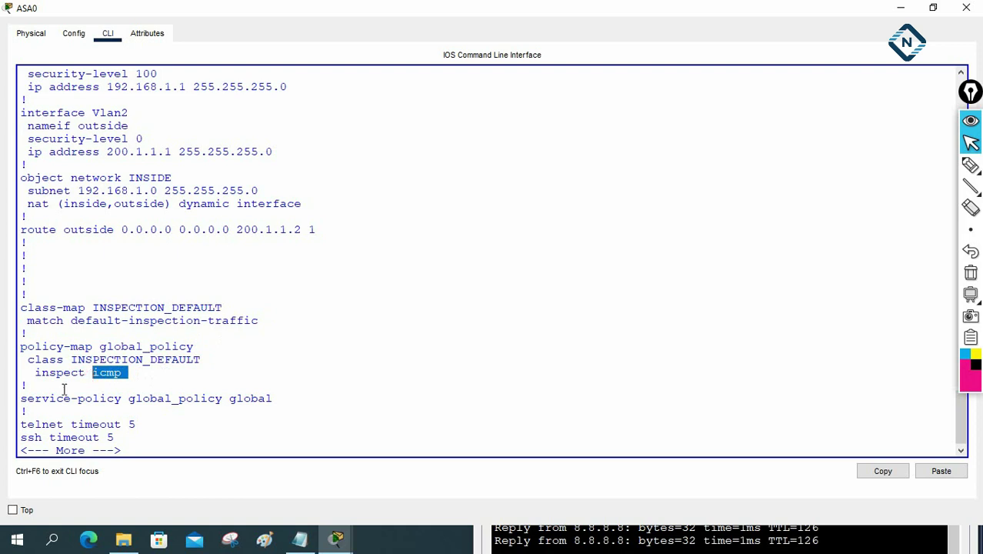
{"action": "left_click_drag", "start_coordinate": [21, 399], "coordinate": [272, 399]}
{"action": "left_click", "coordinate": [196, 393]}
{"action": "left_click_drag", "start_coordinate": [126, 377], "coordinate": [86, 360]}
{"action": "left_click_drag", "start_coordinate": [279, 397], "coordinate": [20, 308]}
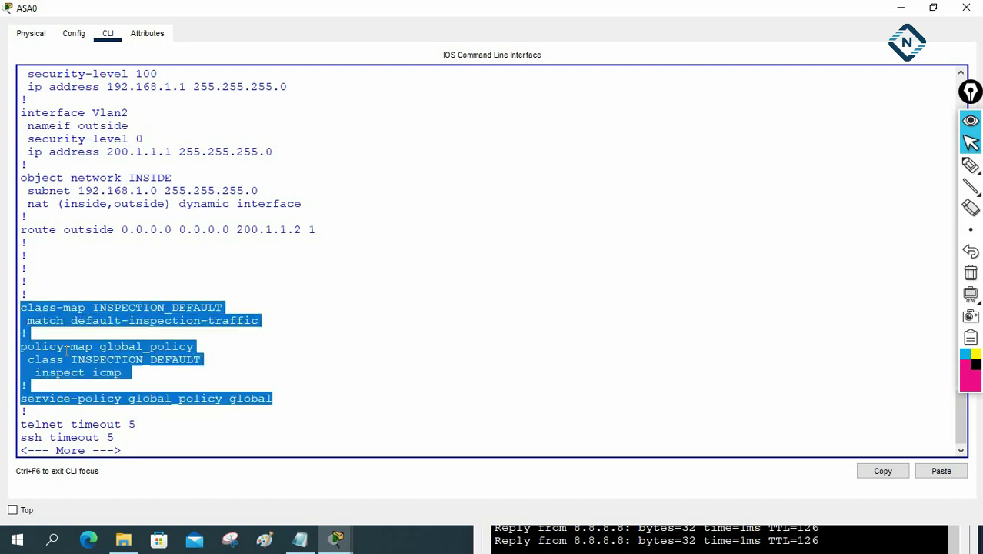
Step: Page to the end to see the DHCP pool 192.168.1.5–192.168.1.36
{"action": "key", "text": "Return"}
{"action": "key", "text": "Return"}
{"action": "key", "text": "Return"}
{"action": "key", "text": "Return"}
{"action": "key", "text": "Return"}
{"action": "key", "text": "Return"}
{"action": "key", "text": "Return"}
{"action": "key", "text": "Return"}
{"action": "key", "text": "Return"}
{"action": "key", "text": "Return"}
{"action": "key", "text": "Return"}
{"action": "key", "text": "Return"}
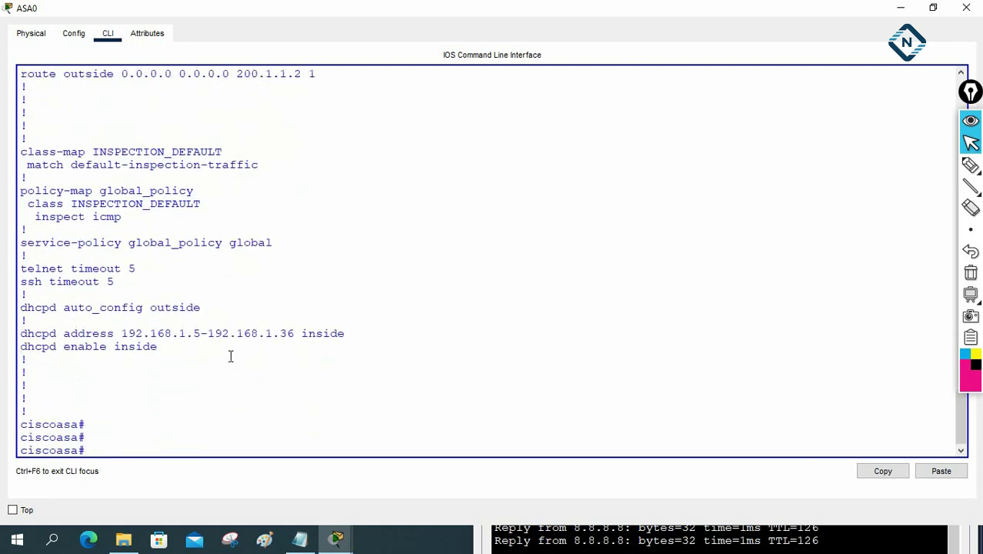
{"action": "left_click_drag", "start_coordinate": [159, 347], "coordinate": [4, 297]}
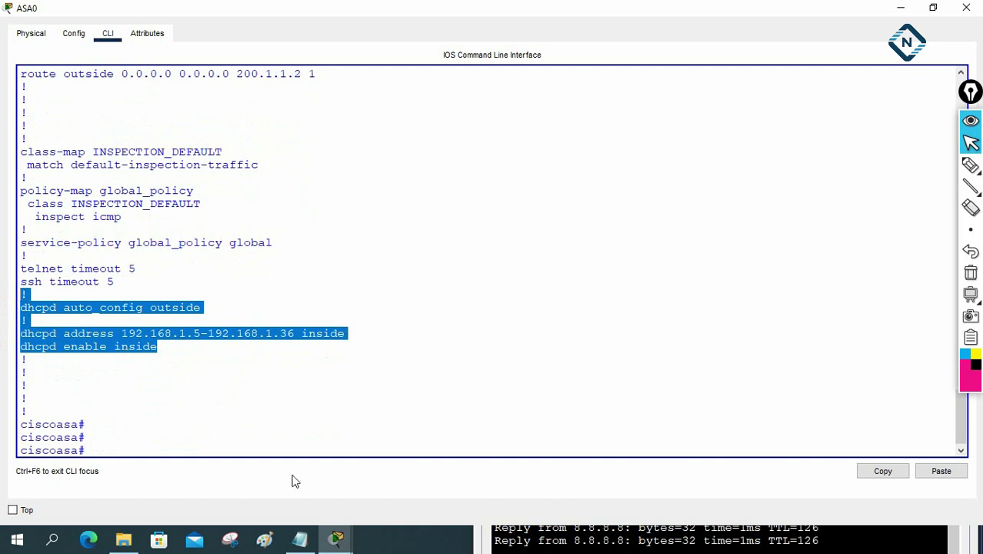
{"action": "left_click", "coordinate": [335, 541]}
{"action": "left_click", "coordinate": [343, 469]}
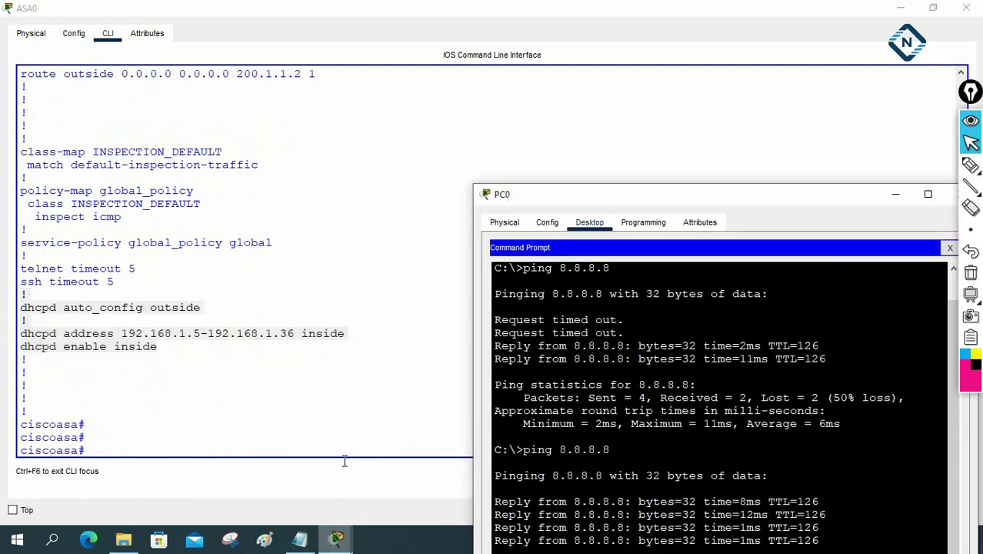
{"action": "left_click_drag", "start_coordinate": [680, 203], "coordinate": [543, 79]}
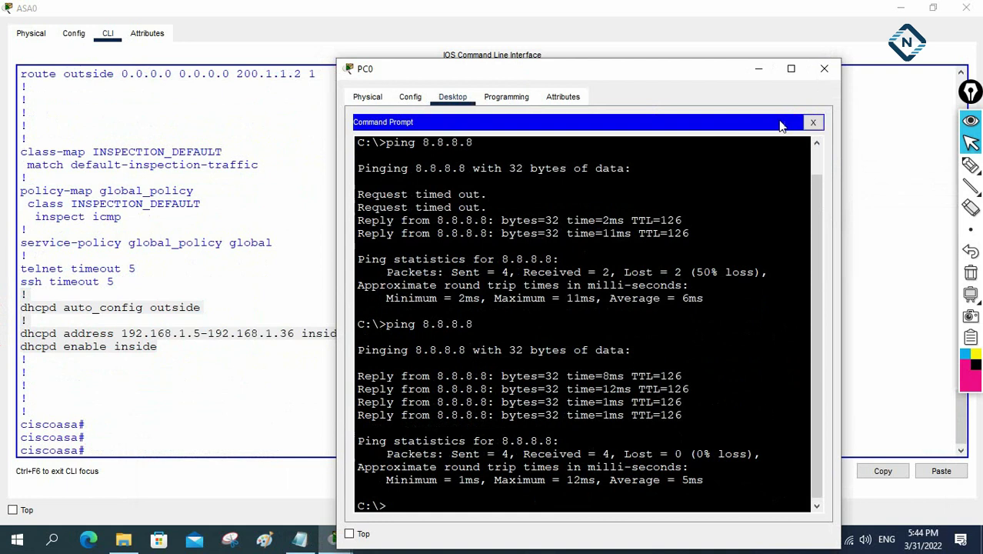
{"action": "left_click", "coordinate": [814, 121]}
{"action": "left_click", "coordinate": [767, 150]}
{"action": "left_click", "coordinate": [542, 135]}
{"action": "type", "text": "8.8.8.8"}
{"action": "key", "text": "Return"}
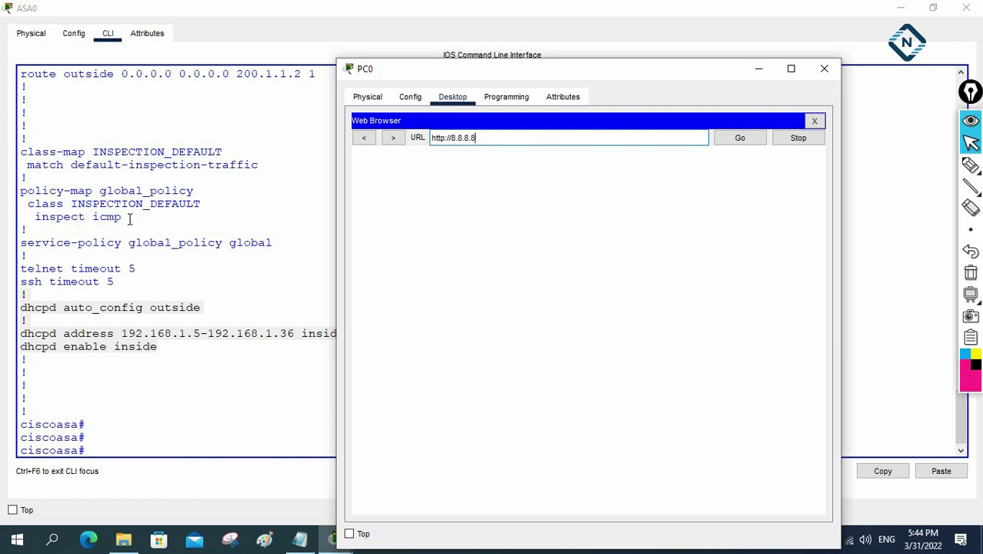
Step: Compare the browser's Request Timeout with ASA0's icmp-only inspection policy
{"action": "left_click_drag", "start_coordinate": [126, 219], "coordinate": [94, 219]}
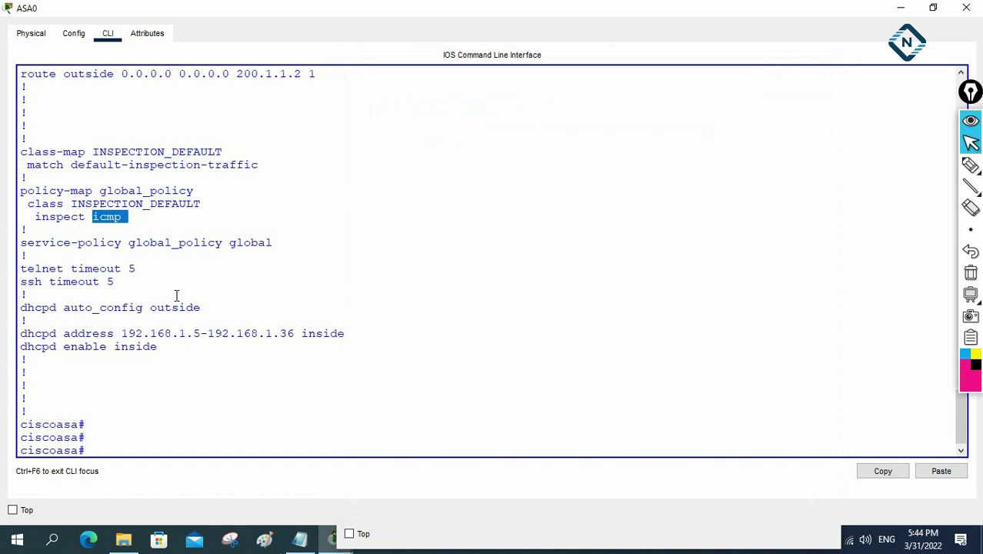
{"action": "left_click", "coordinate": [390, 543]}
{"action": "left_click_drag", "start_coordinate": [490, 138], "coordinate": [431, 139]}
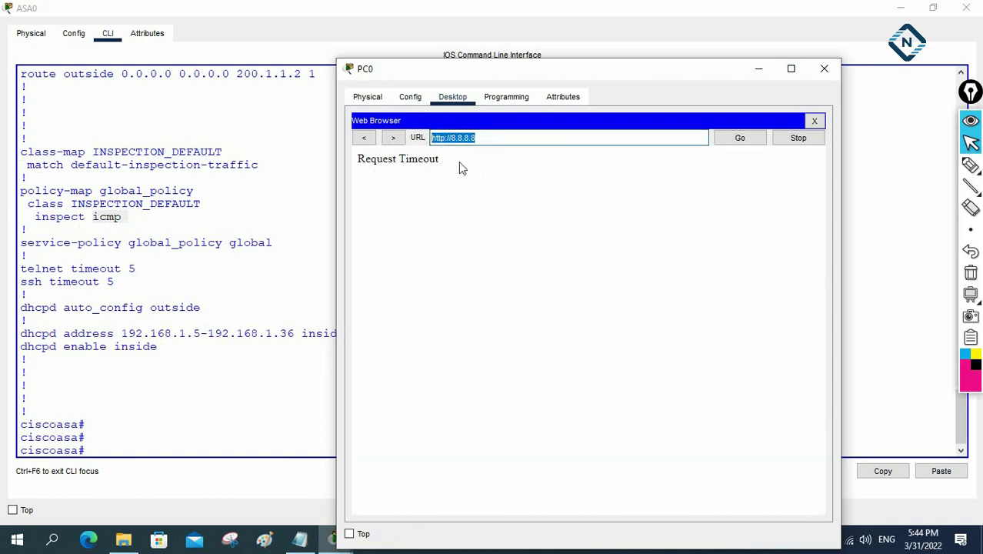
{"action": "double_click", "coordinate": [103, 217]}
{"action": "left_click_drag", "start_coordinate": [128, 217], "coordinate": [92, 221]}
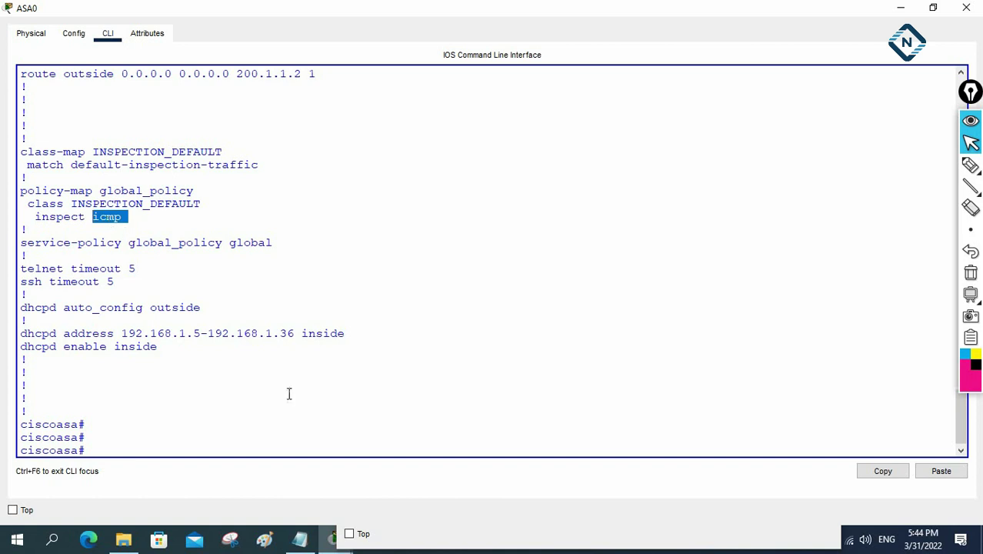
{"action": "left_click", "coordinate": [133, 424]}
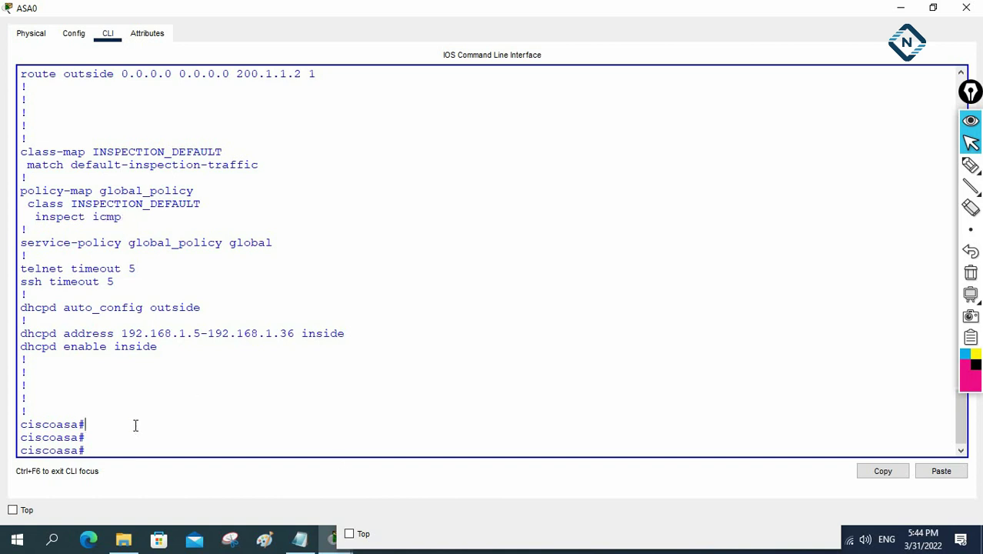
Step: Enter config t and policy-map global_policy on ASA0
{"action": "left_click_drag", "start_coordinate": [206, 190], "coordinate": [18, 187]}
{"action": "right_click", "coordinate": [37, 187]}
{"action": "left_click", "coordinate": [59, 192]}
{"action": "left_click", "coordinate": [261, 374]}
{"action": "type", "text": "config t"}
{"action": "key", "text": "Return"}
{"action": "right_click", "coordinate": [262, 374]}
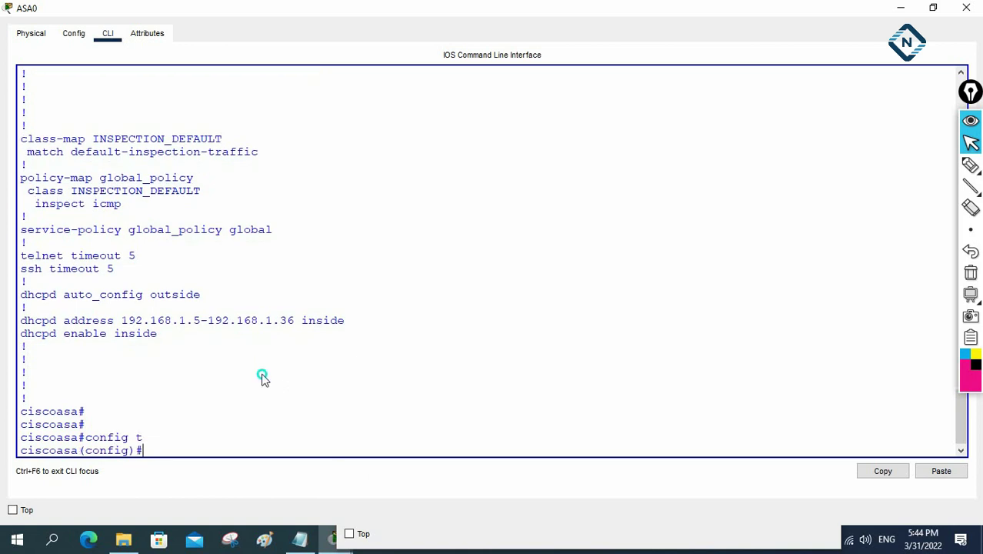
{"action": "left_click", "coordinate": [294, 398]}
{"action": "key", "text": "Return"}
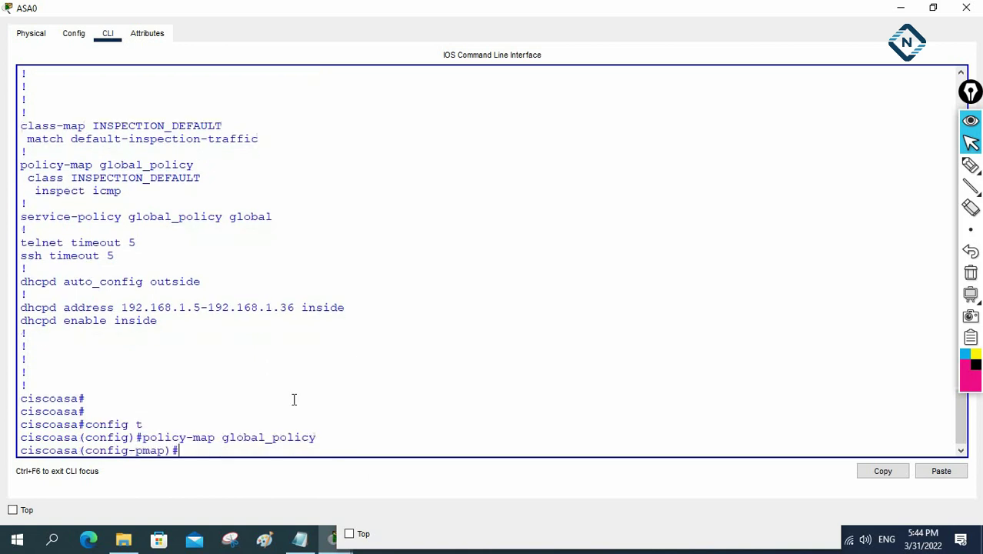
Step: Enter class INSPECTION_DEFAULT within global_policy
{"action": "left_click_drag", "start_coordinate": [212, 178], "coordinate": [28, 177]}
{"action": "left_click", "coordinate": [55, 188]}
{"action": "left_click", "coordinate": [344, 307]}
{"action": "right_click", "coordinate": [345, 308]}
{"action": "left_click", "coordinate": [377, 331]}
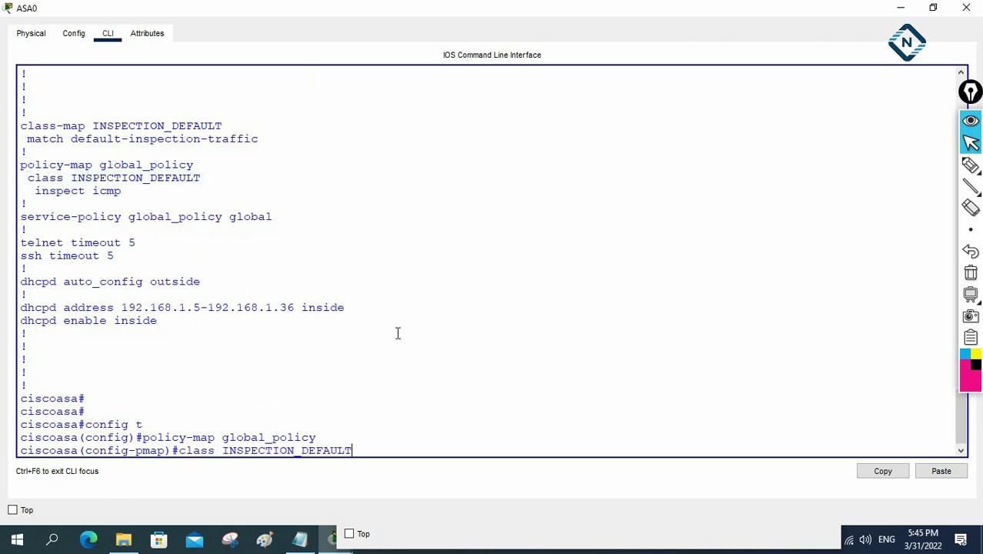
{"action": "key", "text": "Return"}
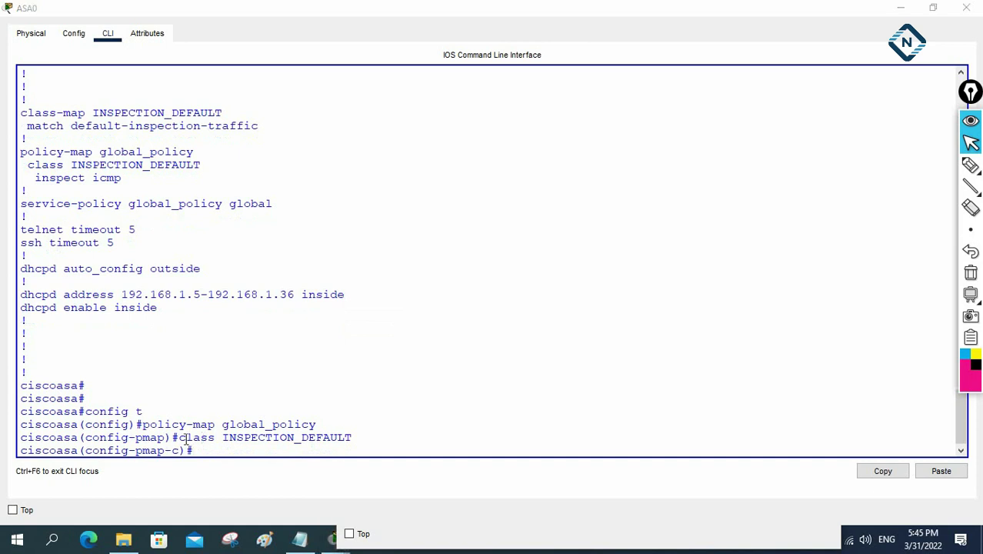
{"action": "left_click_drag", "start_coordinate": [179, 437], "coordinate": [348, 439]}
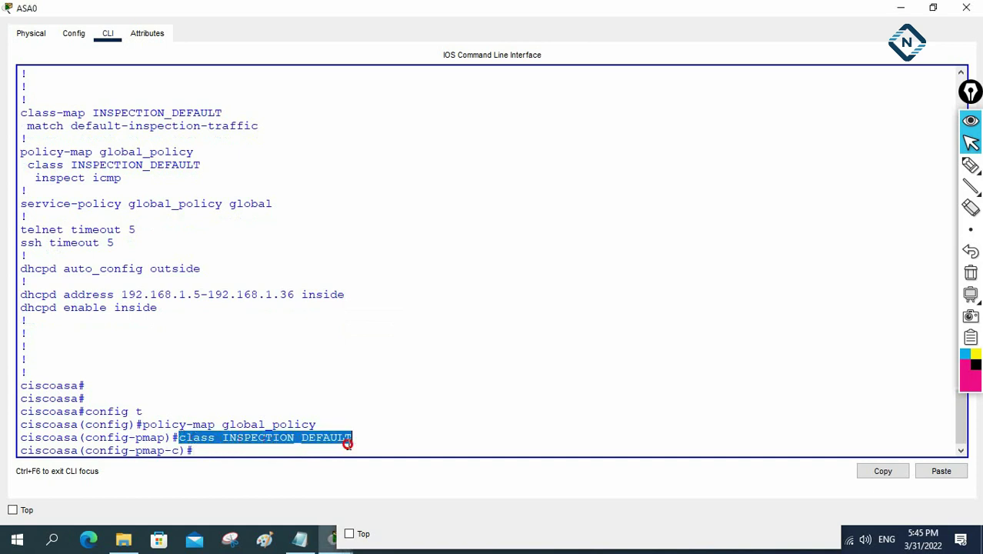
Step: Paste the inspect icmp line at the prompt as a starting point
{"action": "left_click_drag", "start_coordinate": [127, 177], "coordinate": [31, 178]}
{"action": "right_click", "coordinate": [55, 179]}
{"action": "left_click", "coordinate": [87, 185]}
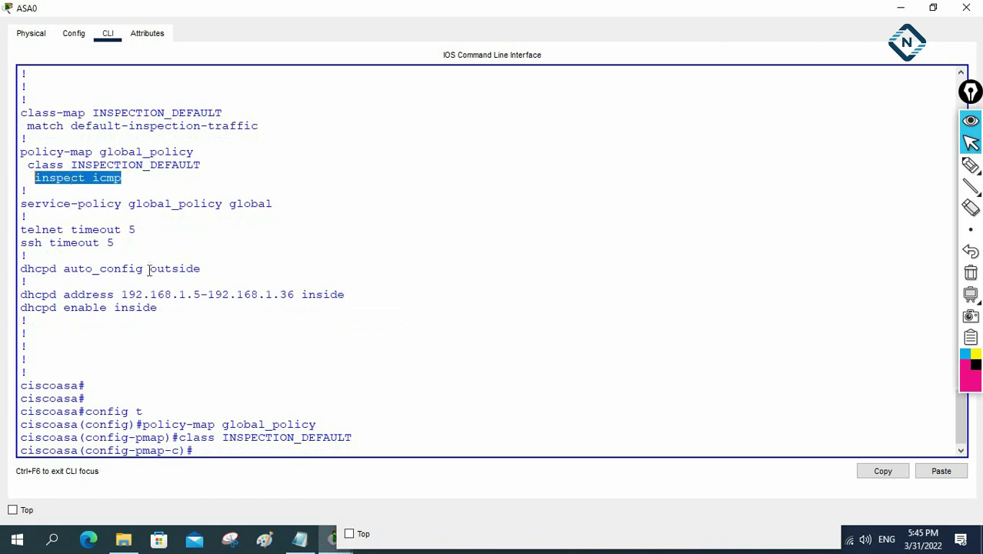
{"action": "left_click", "coordinate": [255, 451]}
{"action": "right_click", "coordinate": [255, 450]}
{"action": "left_click", "coordinate": [277, 473]}
Step: List the available inspection protocols with inspect ?, noting ftp, http and icmp
{"action": "key", "text": "BackSpace"}
{"action": "key", "text": "BackSpace"}
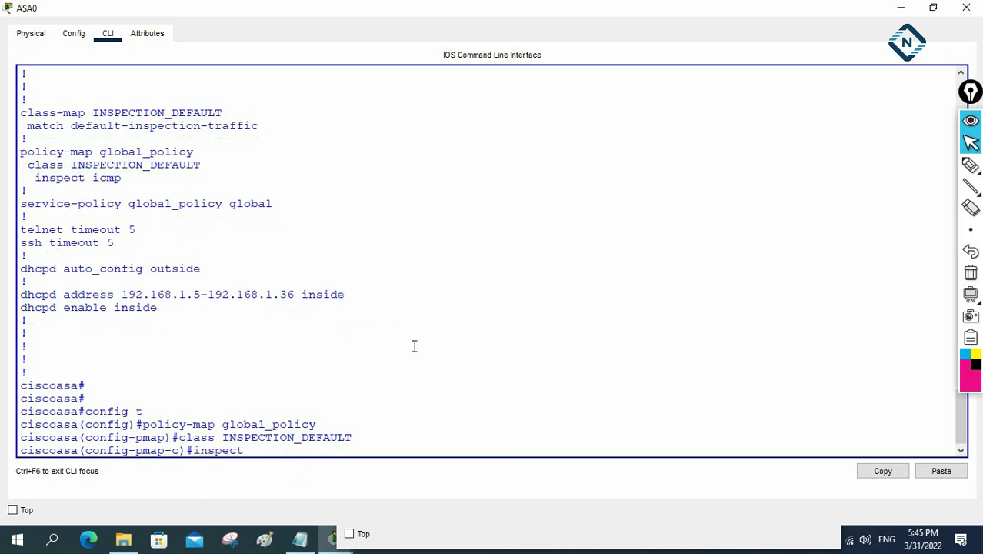
{"action": "type", "text": "?"}
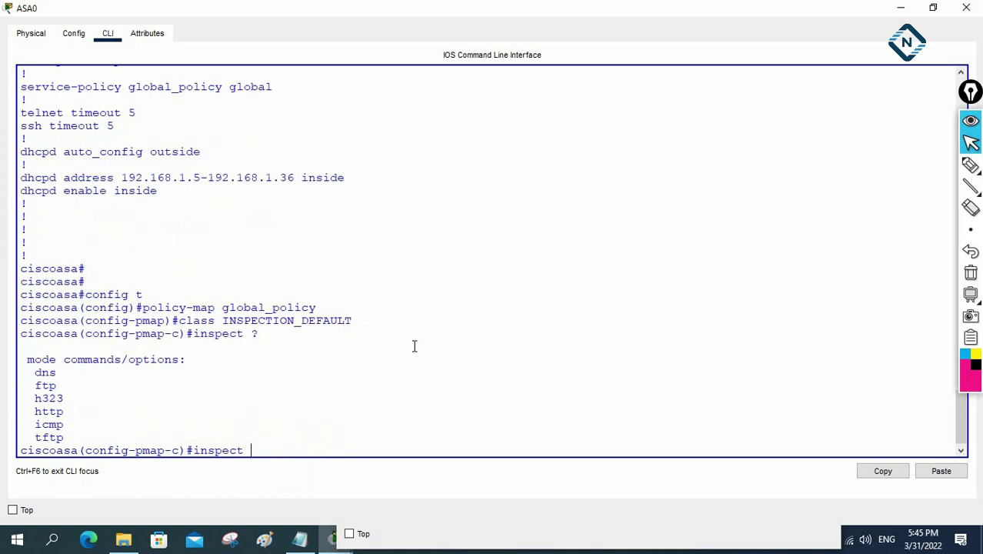
{"action": "left_click_drag", "start_coordinate": [60, 384], "coordinate": [36, 400]}
{"action": "left_click_drag", "start_coordinate": [66, 410], "coordinate": [27, 437]}
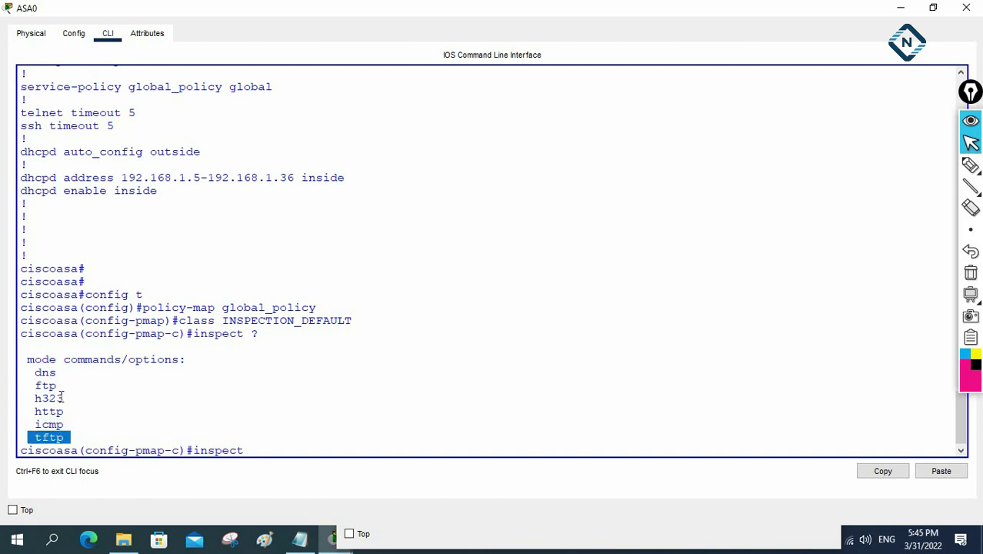
{"action": "left_click_drag", "start_coordinate": [66, 424], "coordinate": [36, 416]}
Step: Run inspect http in the INSPECTION_DEFAULT class
{"action": "right_click", "coordinate": [44, 415]}
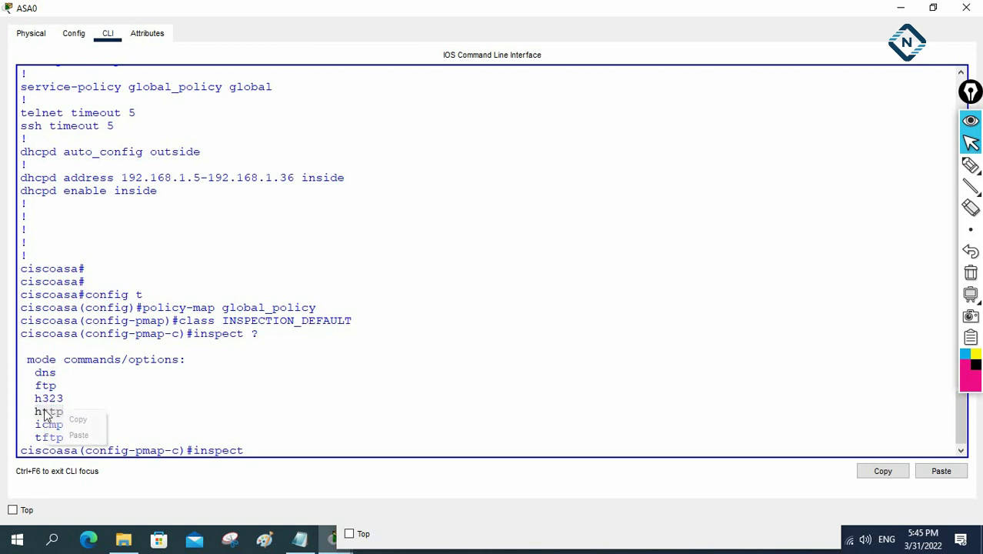
{"action": "left_click", "coordinate": [76, 419]}
{"action": "left_click", "coordinate": [316, 445]}
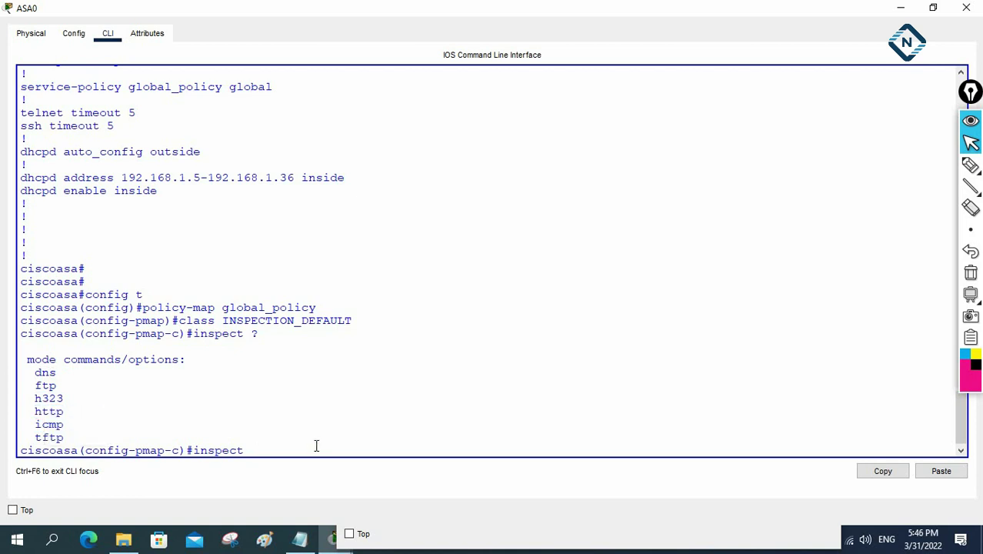
{"action": "right_click", "coordinate": [315, 446]}
{"action": "left_click", "coordinate": [346, 469]}
{"action": "key", "text": "Return"}
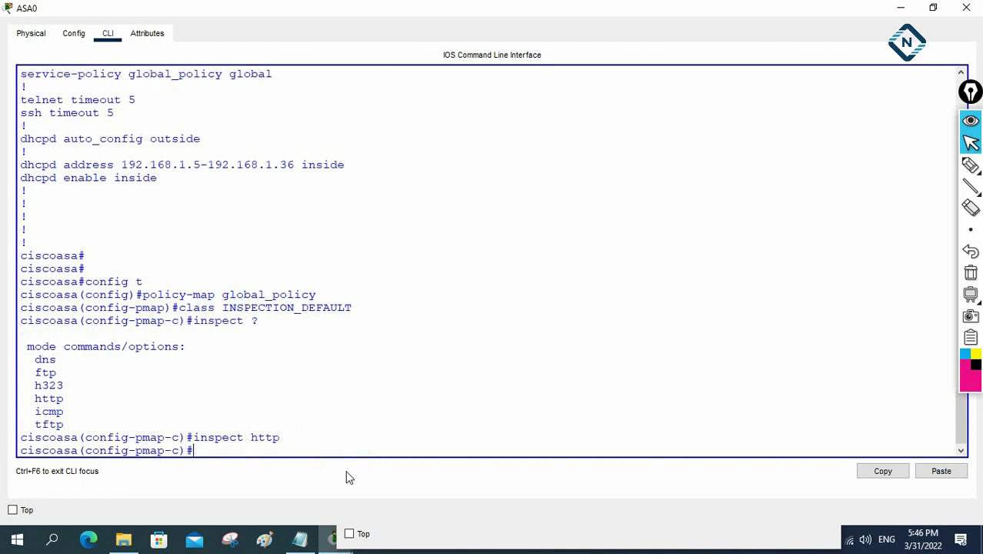
{"action": "key", "text": "Up"}
{"action": "left_click_drag", "start_coordinate": [29, 376], "coordinate": [31, 395]}
{"action": "left_click", "coordinate": [62, 414]}
{"action": "left_click", "coordinate": [228, 397]}
{"action": "key", "text": "BackSpace"}
{"action": "key", "text": "BackSpace"}
{"action": "key", "text": "BackSpace"}
{"action": "key", "text": "BackSpace"}
{"action": "key", "text": "BackSpace"}
{"action": "key", "text": "BackSpace"}
{"action": "key", "text": "BackSpace"}
{"action": "key", "text": "BackSpace"}
{"action": "left_click", "coordinate": [426, 537]}
{"action": "left_click", "coordinate": [432, 138]}
{"action": "left_click", "coordinate": [752, 139]}
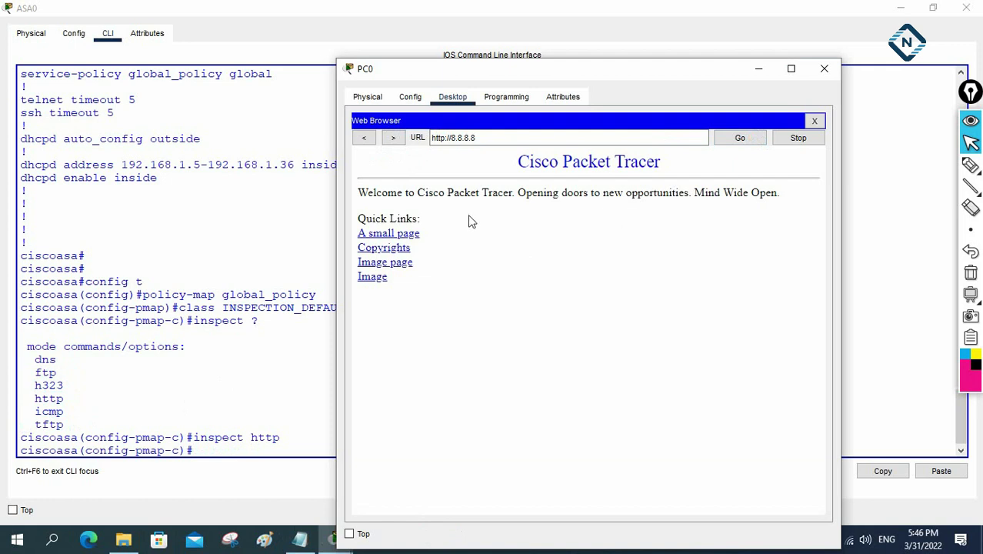
{"action": "left_click", "coordinate": [259, 338]}
Step: Exit configuration mode and run sh run, confirming inspect http in global_policy
{"action": "key", "text": "ctrl+z"}
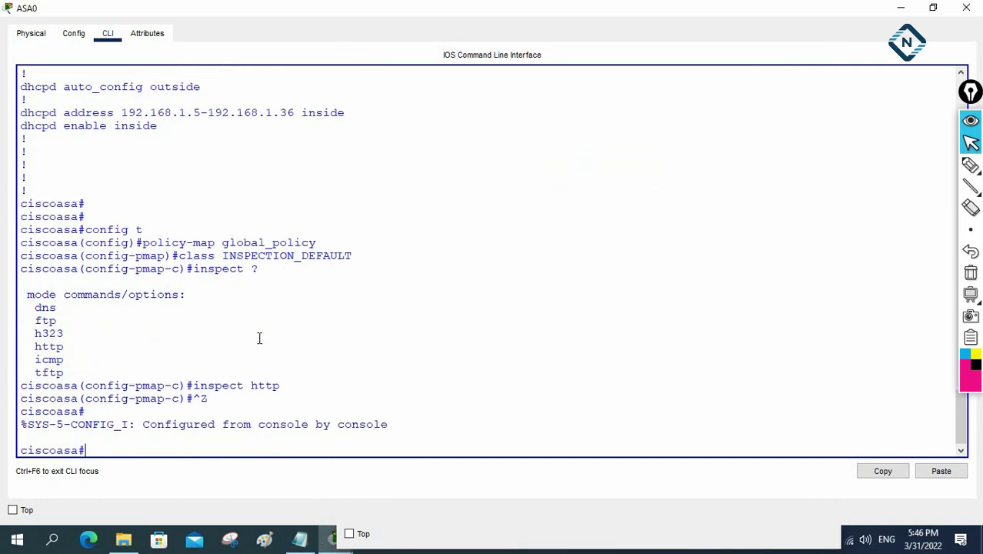
{"action": "key", "text": "Return"}
{"action": "type", "text": "sh run"}
{"action": "key", "text": "Return"}
{"action": "key", "text": "Return"}
{"action": "key", "text": "Return"}
{"action": "key", "text": "Return"}
{"action": "key", "text": "Return"}
{"action": "key", "text": "Return"}
{"action": "key", "text": "Return"}
{"action": "key", "text": "Return"}
{"action": "key", "text": "Return"}
{"action": "key", "text": "Return"}
{"action": "key", "text": "Return"}
{"action": "key", "text": "Return"}
{"action": "key", "text": "Return"}
{"action": "key", "text": "Return"}
{"action": "key", "text": "Return"}
{"action": "key", "text": "Return"}
{"action": "key", "text": "Return"}
{"action": "key", "text": "Return"}
{"action": "key", "text": "Return"}
{"action": "key", "text": "Return"}
{"action": "key", "text": "Return"}
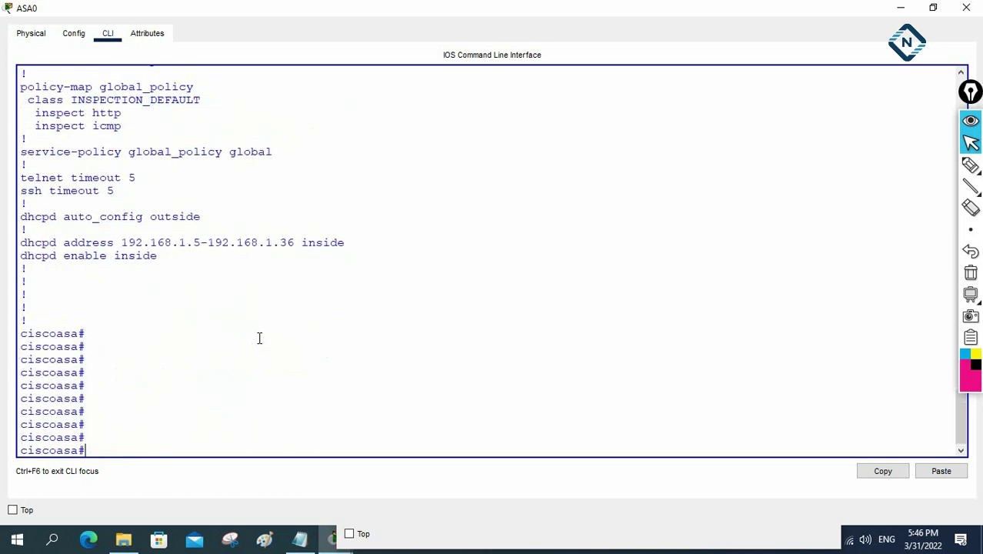
{"action": "scroll", "coordinate": [255, 336], "scroll_direction": "up", "scroll_amount": 5}
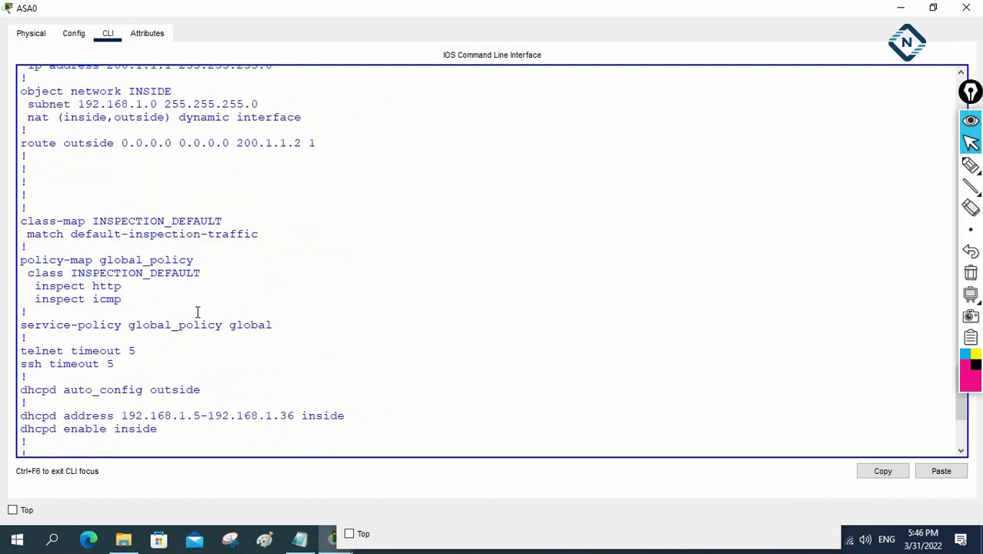
{"action": "left_click_drag", "start_coordinate": [18, 222], "coordinate": [280, 325]}
{"action": "left_click_drag", "start_coordinate": [131, 299], "coordinate": [28, 299]}
{"action": "left_click_drag", "start_coordinate": [129, 283], "coordinate": [29, 286]}
{"action": "left_click_drag", "start_coordinate": [21, 221], "coordinate": [286, 322]}
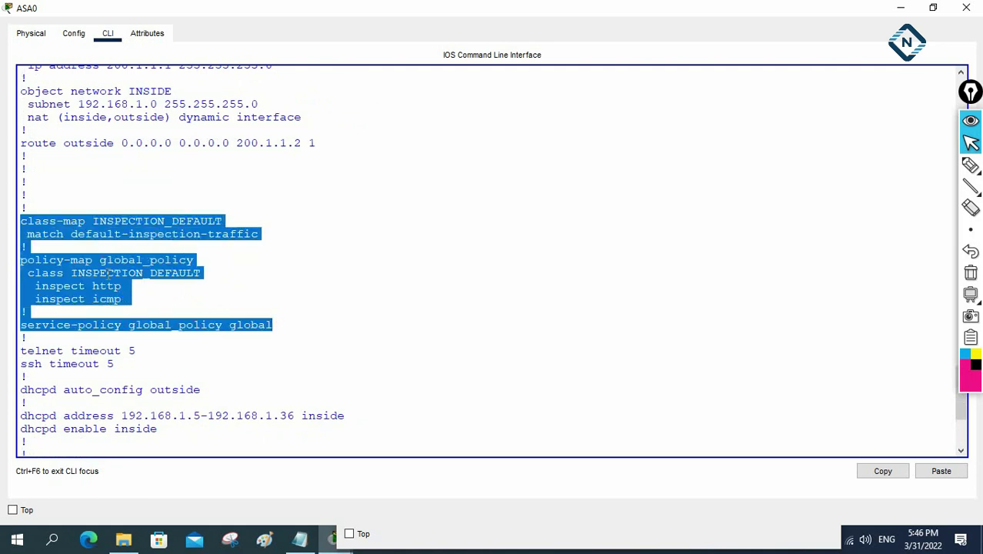
{"action": "left_click_drag", "start_coordinate": [121, 286], "coordinate": [34, 285]}
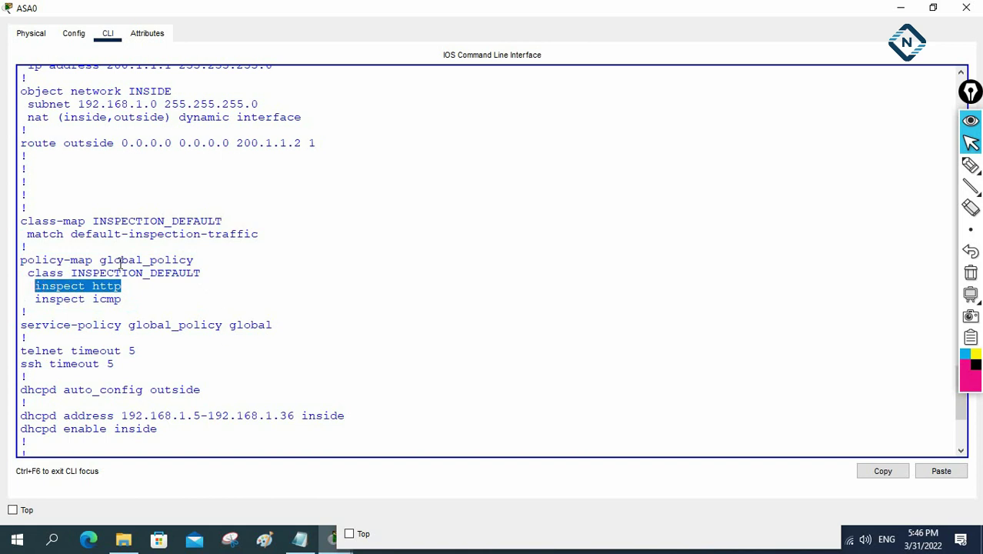
Step: Review the class-map, http and icmp inspections and service-policy global_policy global, then close ASA0
{"action": "left_click_drag", "start_coordinate": [20, 221], "coordinate": [237, 218]}
{"action": "left_click_drag", "start_coordinate": [279, 241], "coordinate": [29, 240]}
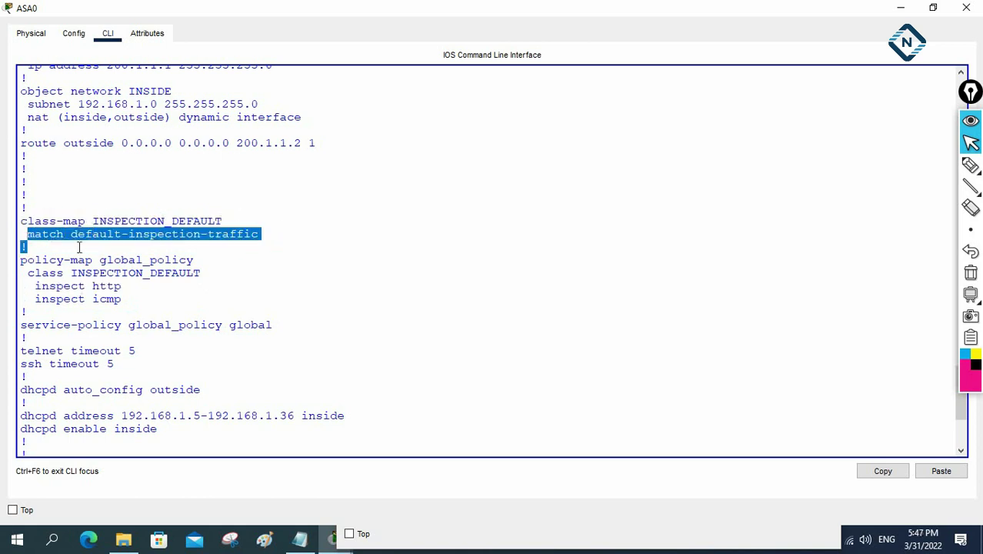
{"action": "left_click", "coordinate": [21, 262]}
{"action": "left_click_drag", "start_coordinate": [22, 262], "coordinate": [41, 274]}
{"action": "left_click_drag", "start_coordinate": [127, 285], "coordinate": [100, 300]}
{"action": "left_click_drag", "start_coordinate": [21, 328], "coordinate": [273, 326]}
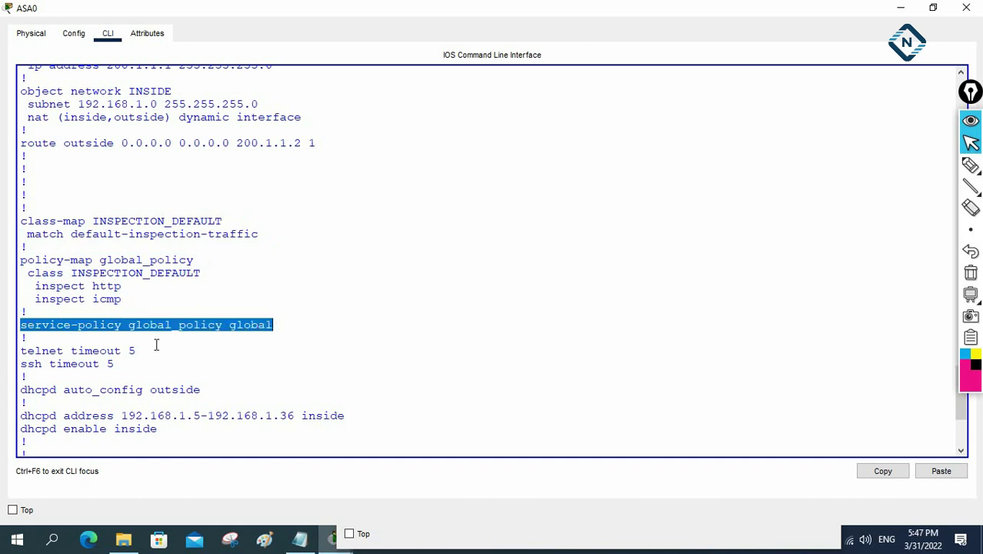
{"action": "left_click_drag", "start_coordinate": [284, 323], "coordinate": [27, 325]}
{"action": "key", "text": "Return"}
{"action": "key", "text": "Return"}
{"action": "key", "text": "Return"}
{"action": "key", "text": "Return"}
{"action": "key", "text": "Return"}
{"action": "key", "text": "Return"}
{"action": "key", "text": "Return"}
{"action": "key", "text": "Return"}
{"action": "key", "text": "Return"}
{"action": "key", "text": "Return"}
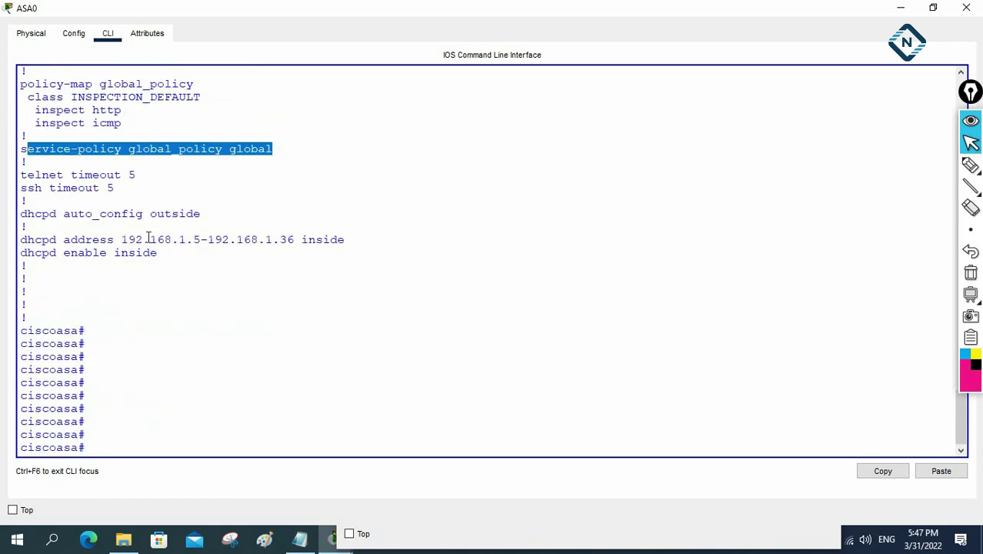
{"action": "scroll", "coordinate": [149, 238], "scroll_direction": "up", "scroll_amount": 4}
{"action": "left_click", "coordinate": [901, 8]}
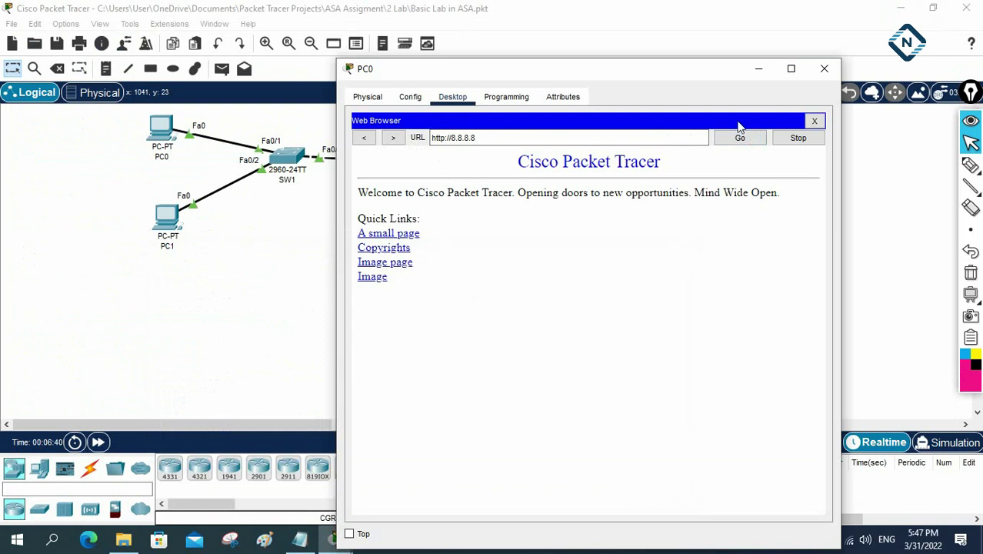
Step: Close PC0's window and reopen ASA0's command line from the topology
{"action": "left_click", "coordinate": [759, 69]}
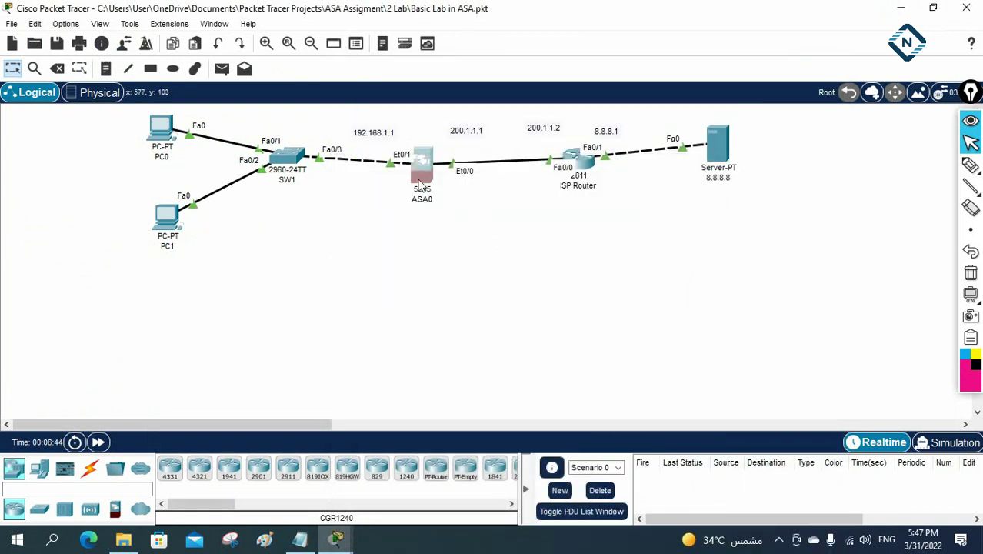
{"action": "left_click", "coordinate": [161, 132]}
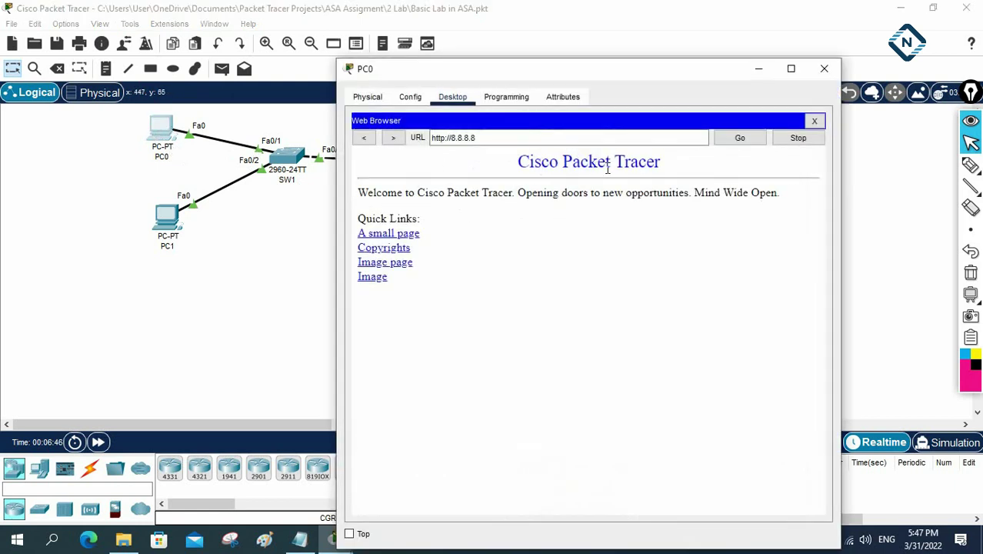
{"action": "left_click", "coordinate": [824, 68]}
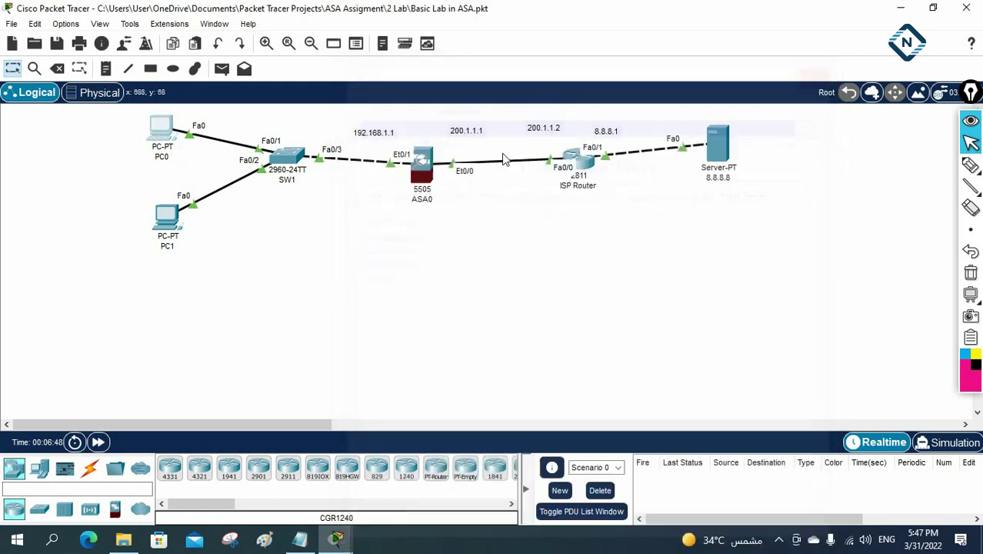
{"action": "left_click", "coordinate": [420, 171]}
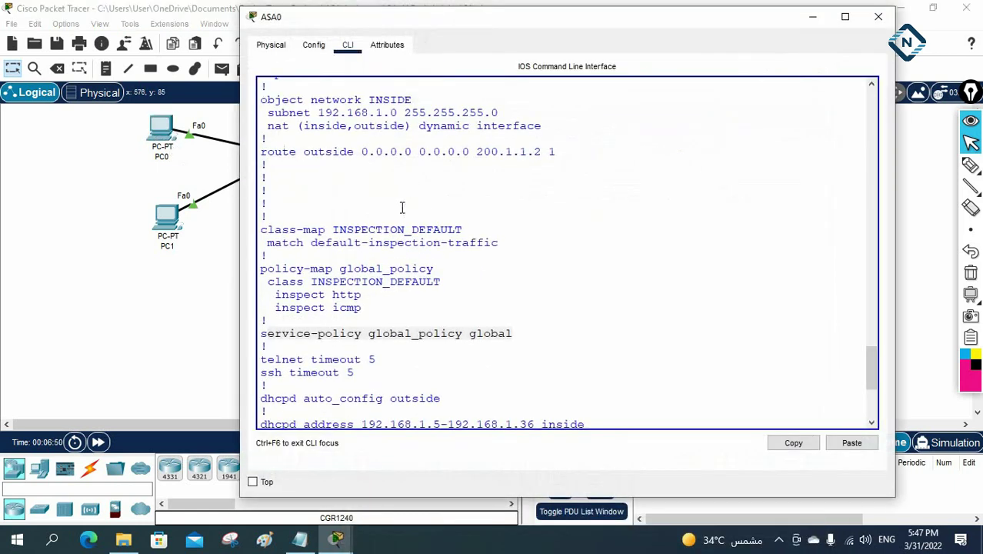
Step: Highlight ASA0's default route via 200.1.1.2 and the object network INSIDE dynamic NAT lines
{"action": "scroll", "coordinate": [402, 208], "scroll_direction": "up", "scroll_amount": 2}
{"action": "left_click_drag", "start_coordinate": [568, 239], "coordinate": [238, 242]}
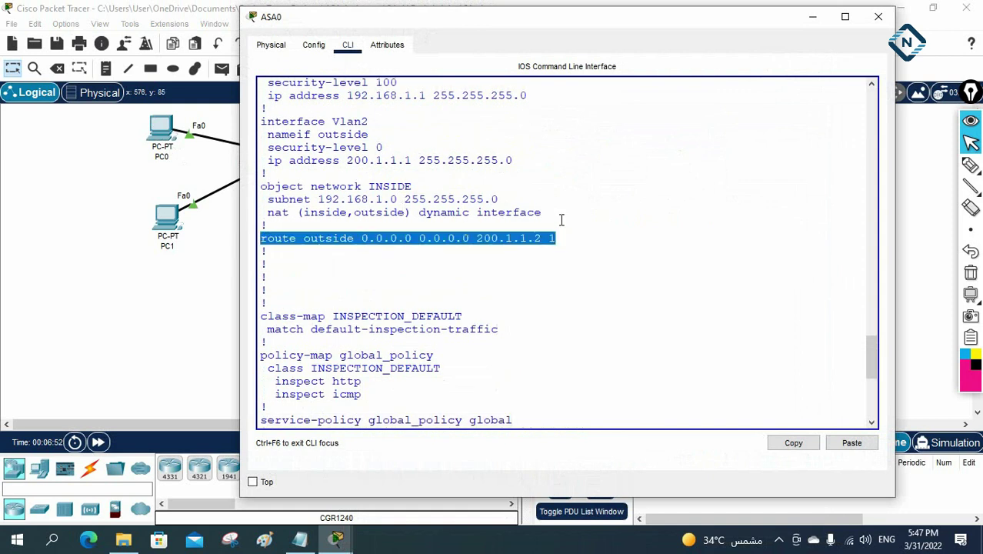
{"action": "left_click_drag", "start_coordinate": [548, 214], "coordinate": [243, 192]}
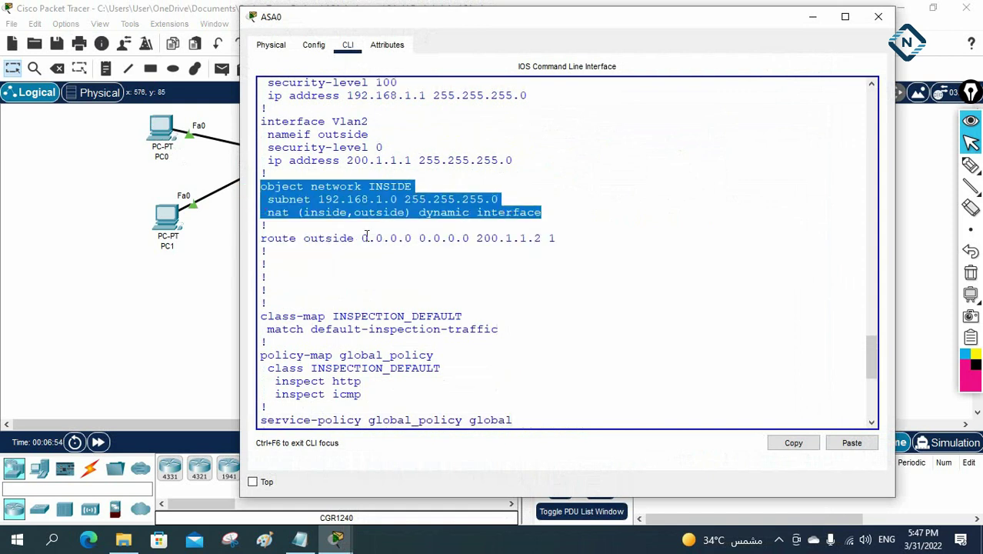
Step: Highlight the inside Vlan1 192.168.1.1 and outside Vlan2 200.1.1.1 settings, then close ASA0
{"action": "scroll", "coordinate": [367, 236], "scroll_direction": "up", "scroll_amount": 3}
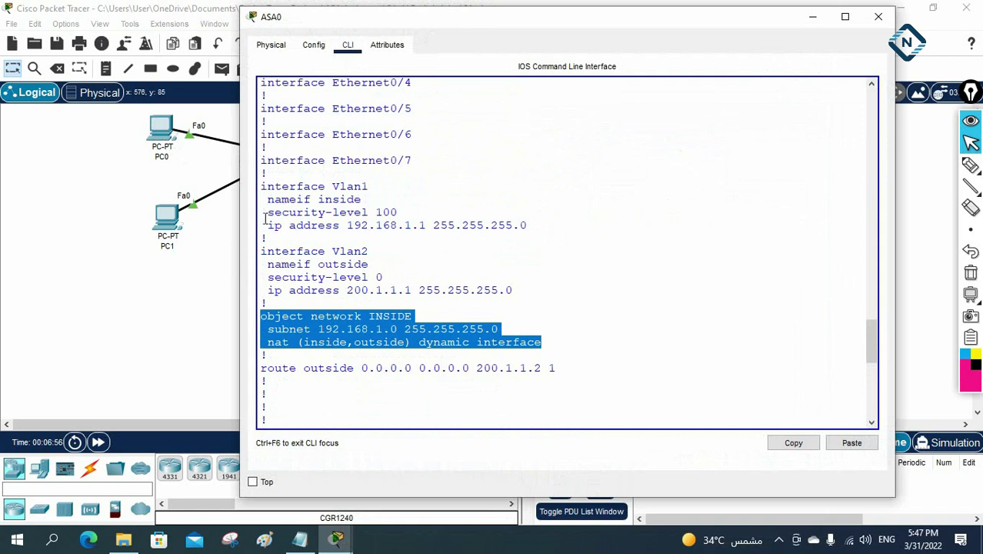
{"action": "left_click_drag", "start_coordinate": [261, 187], "coordinate": [540, 286]}
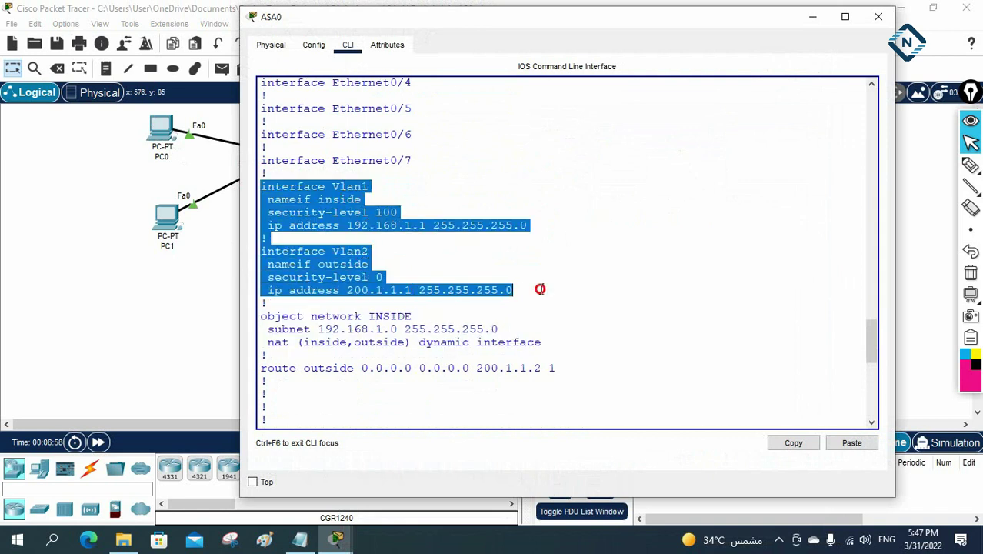
{"action": "left_click", "coordinate": [891, 19]}
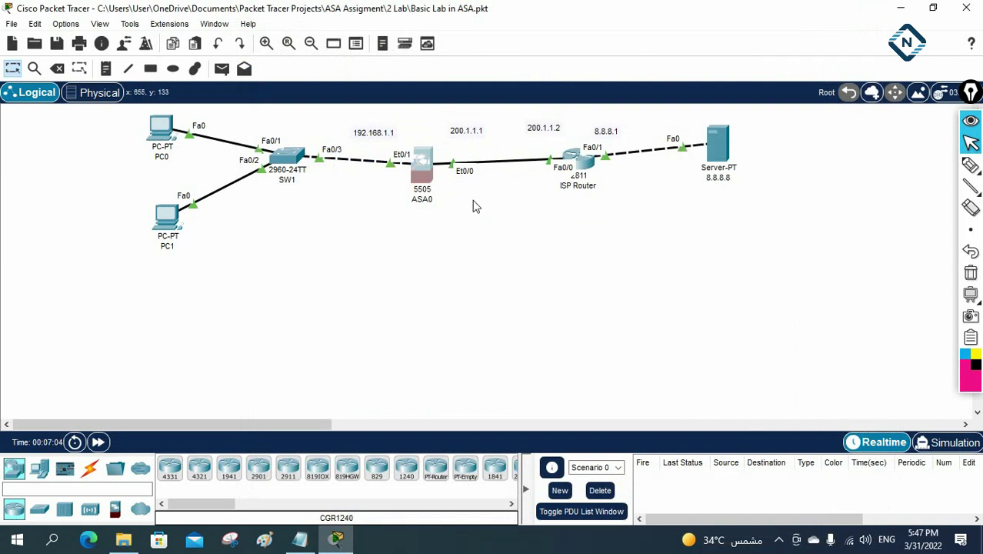
{"action": "mouse_move", "coordinate": [422, 199]}
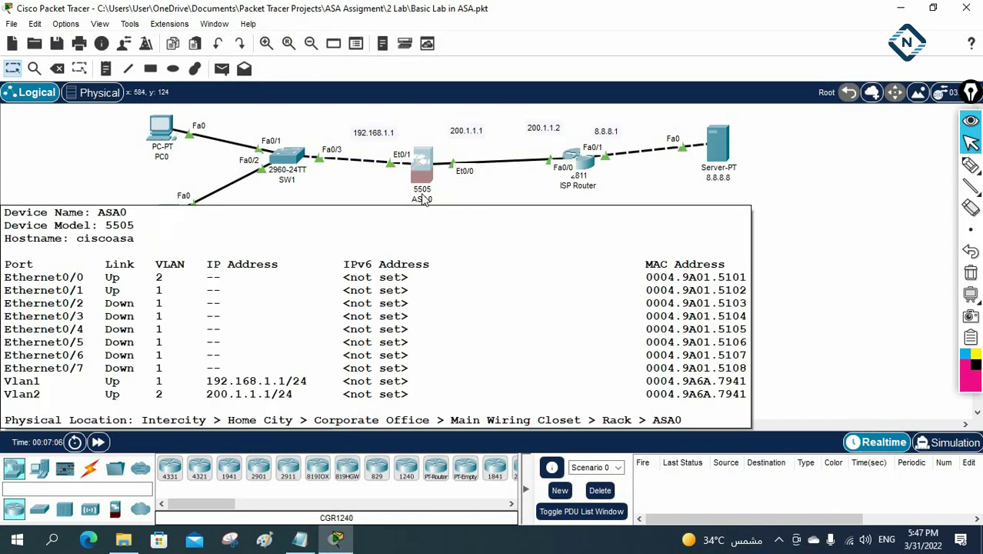